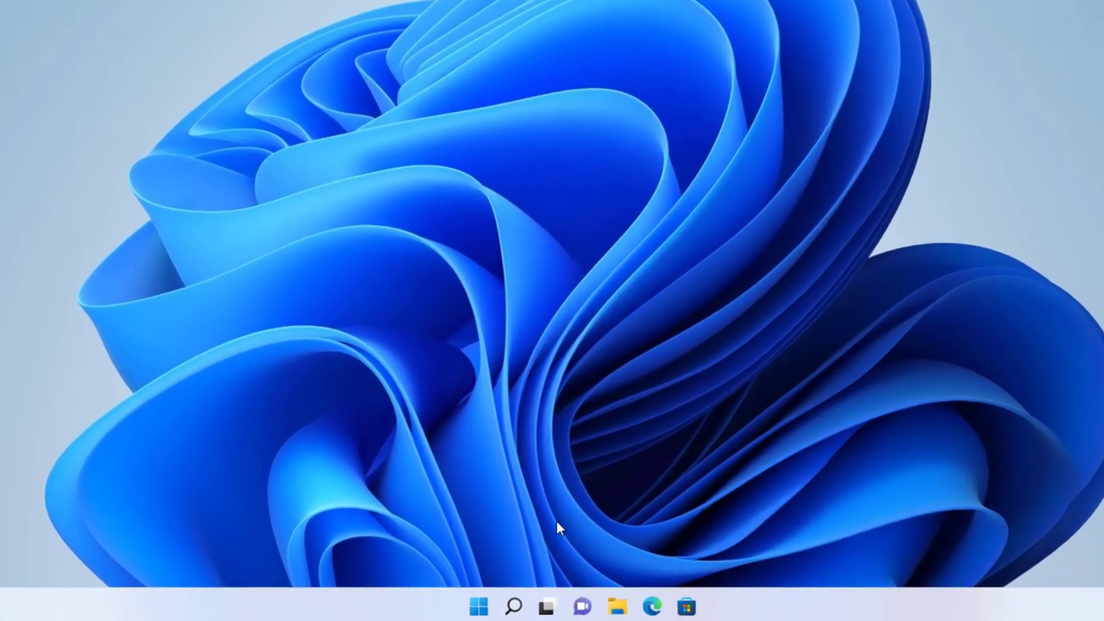
- Enable Remote Desktop in the Windows system settings, review its connection options, and close Settings
{"action": "left_click", "coordinate": [477, 608]}
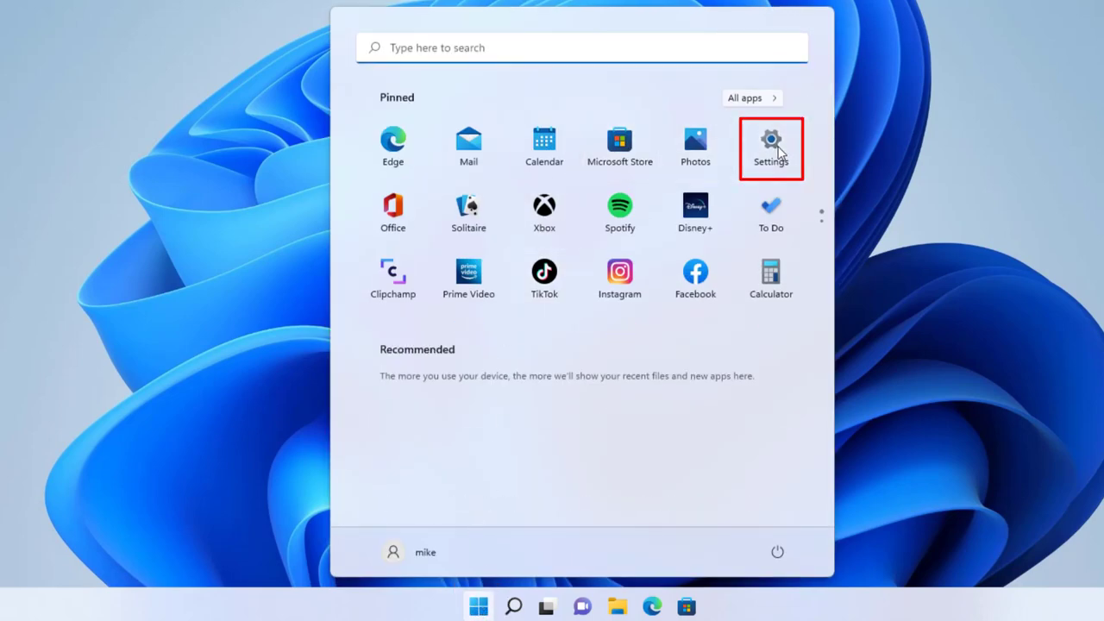
{"action": "left_click", "coordinate": [776, 148]}
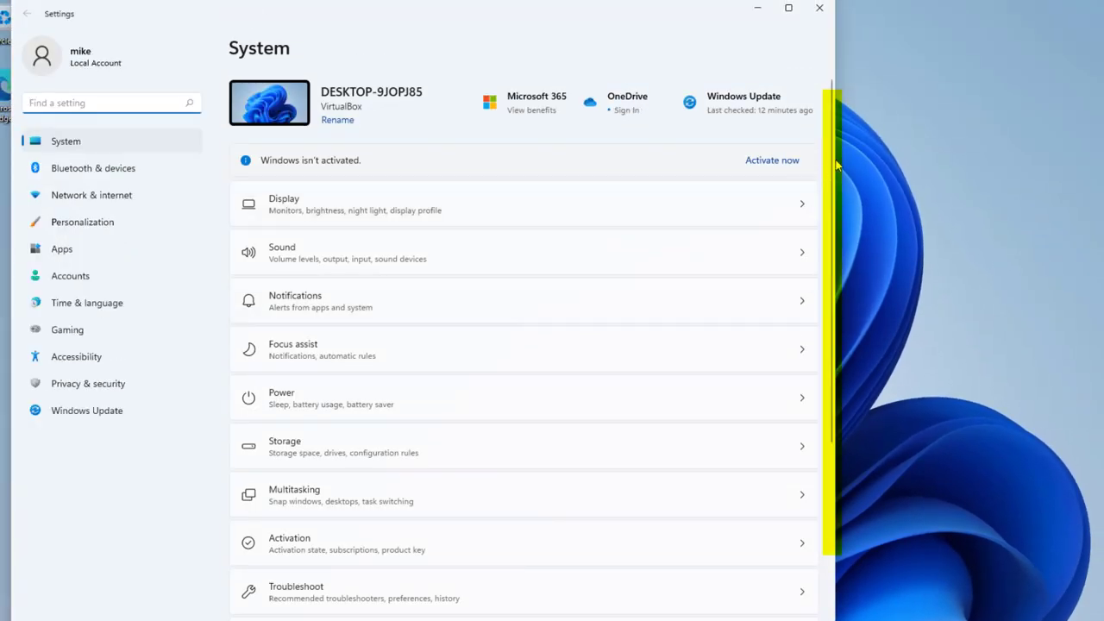
{"action": "left_click_drag", "start_coordinate": [833, 170], "coordinate": [835, 362]}
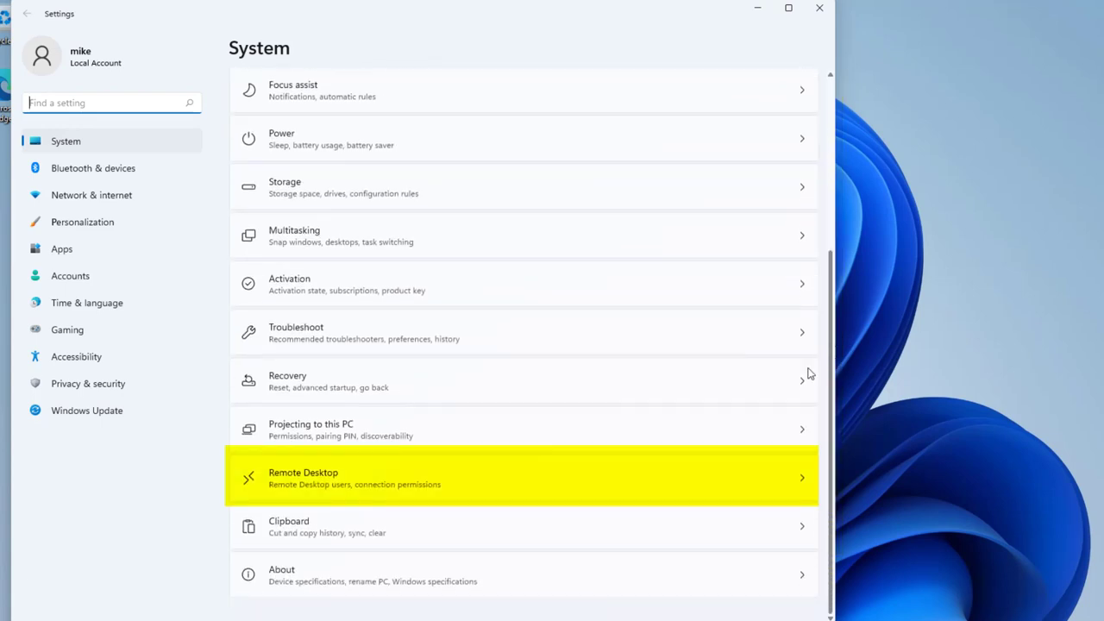
{"action": "left_click", "coordinate": [317, 480]}
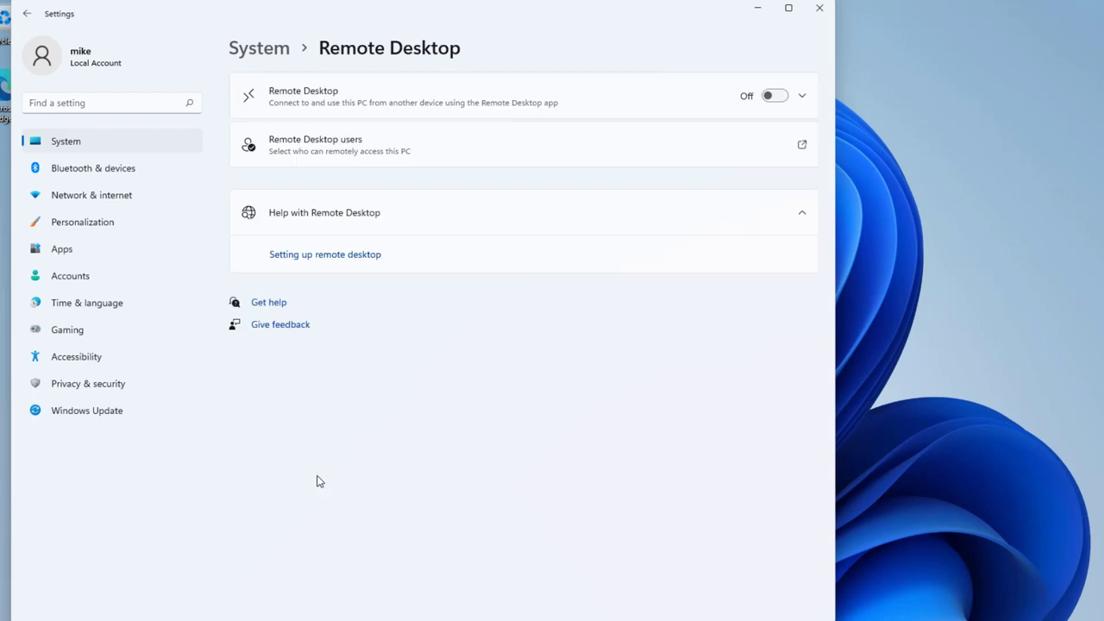
{"action": "left_click", "coordinate": [774, 95]}
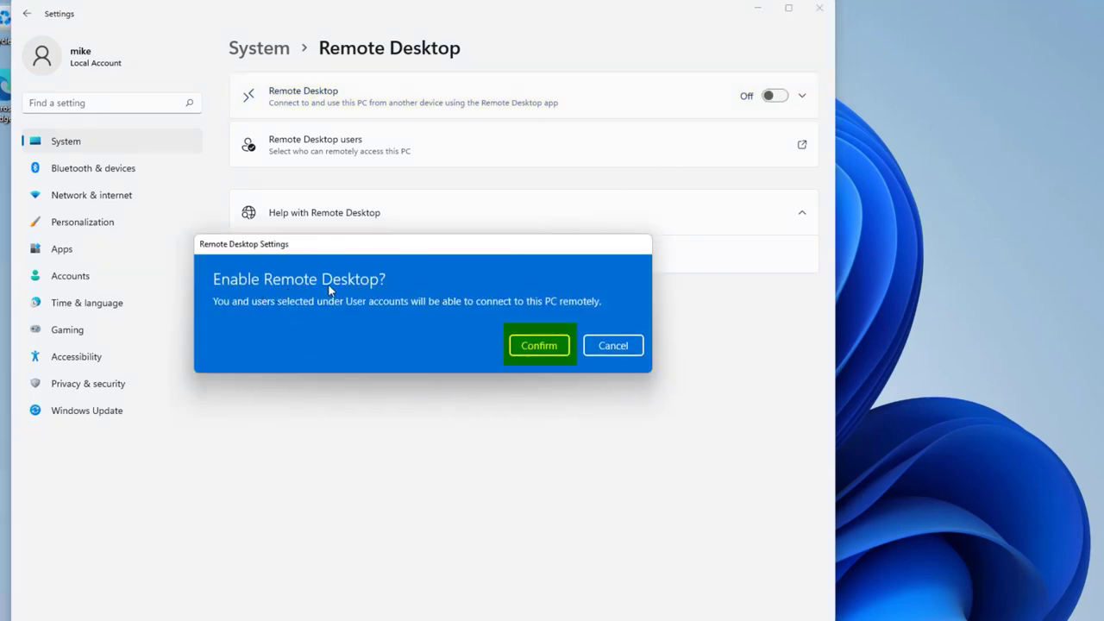
{"action": "left_click", "coordinate": [542, 345]}
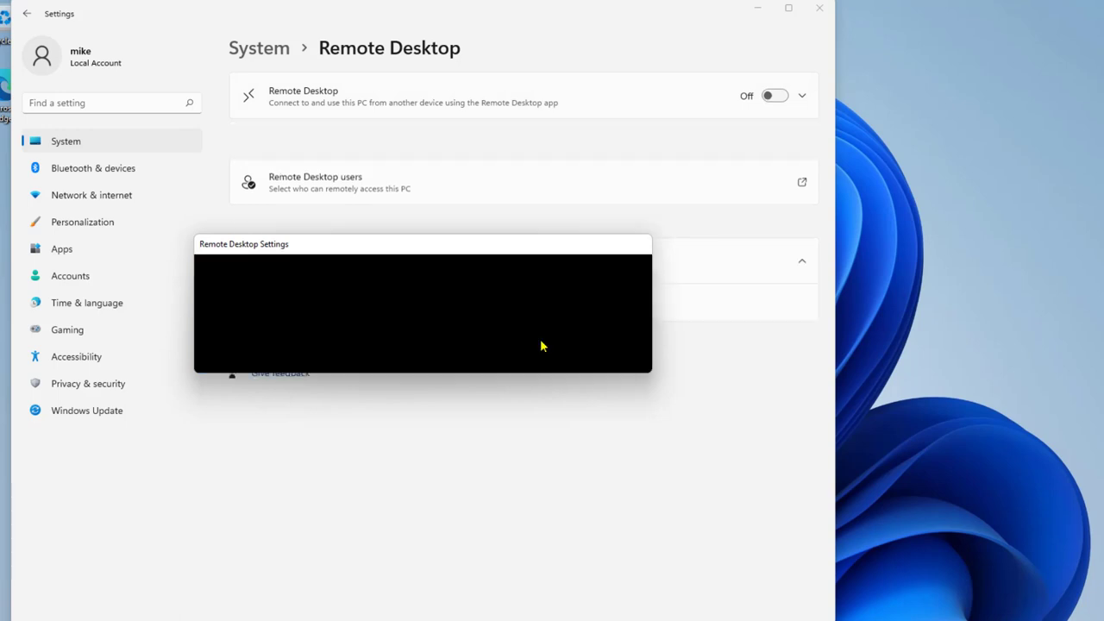
{"action": "left_click", "coordinate": [803, 99]}
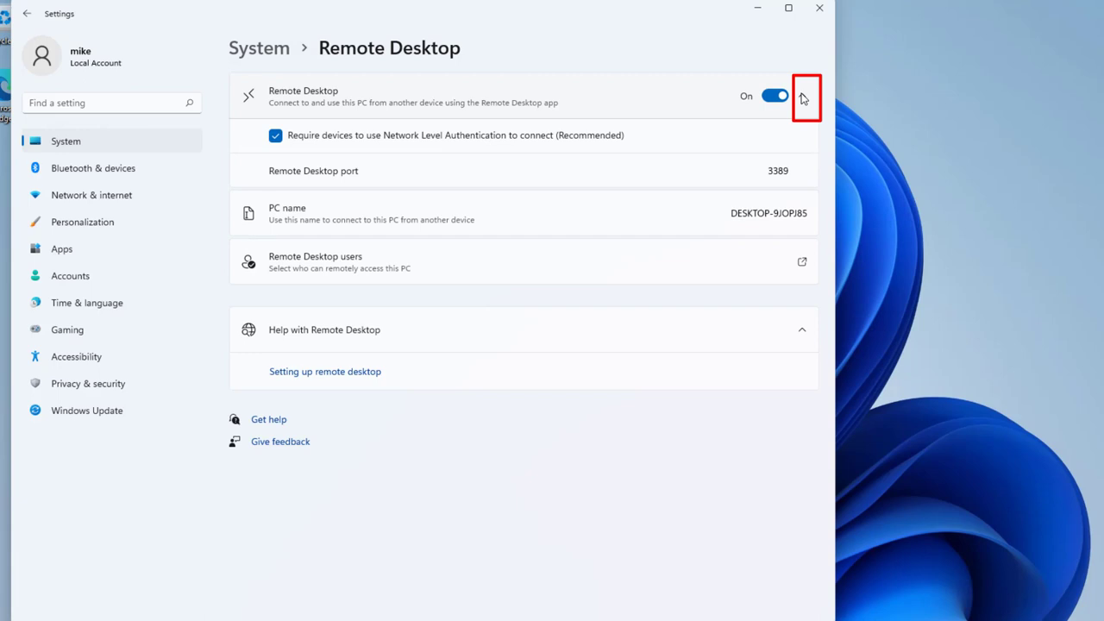
{"action": "left_click", "coordinate": [820, 10]}
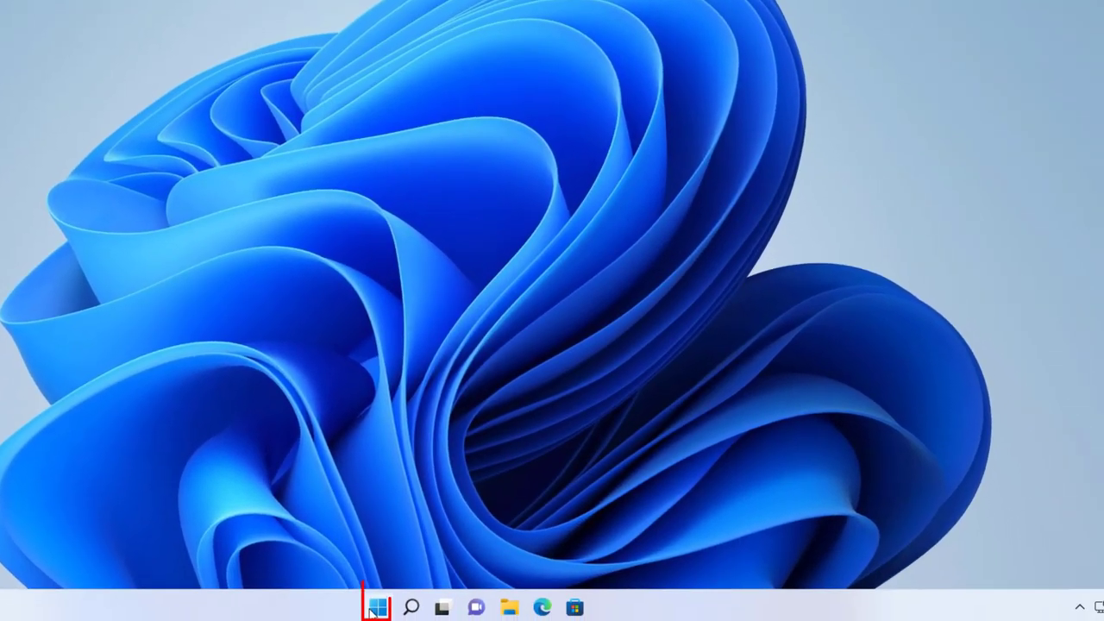
- Open Command Prompt and run ipconfig to look up the PC's IP address
{"action": "left_click", "coordinate": [380, 608]}
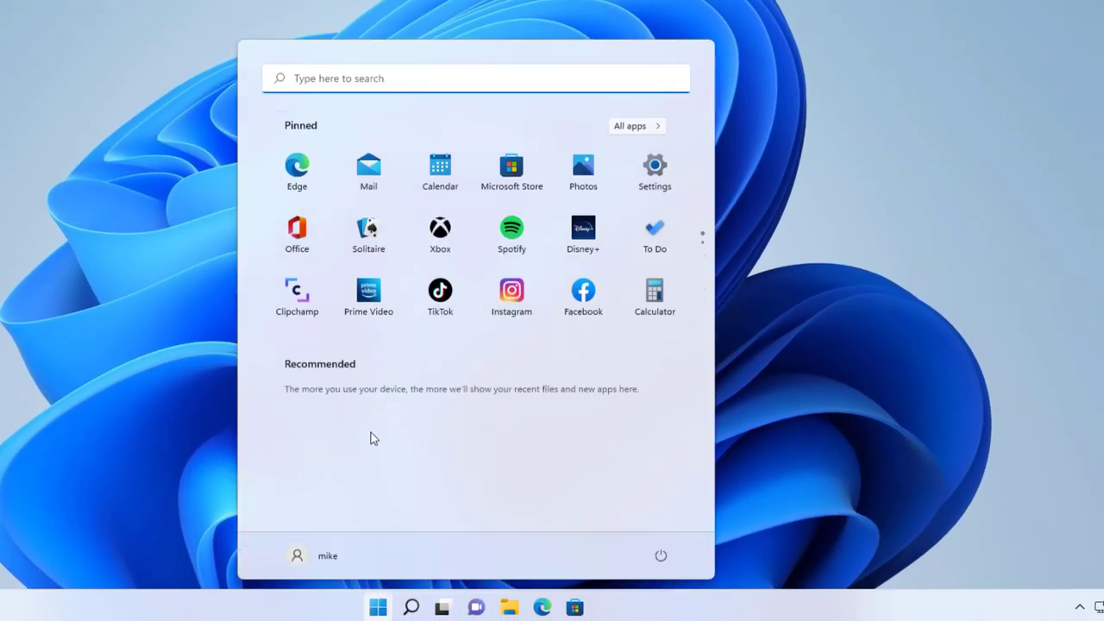
{"action": "left_click", "coordinate": [306, 77]}
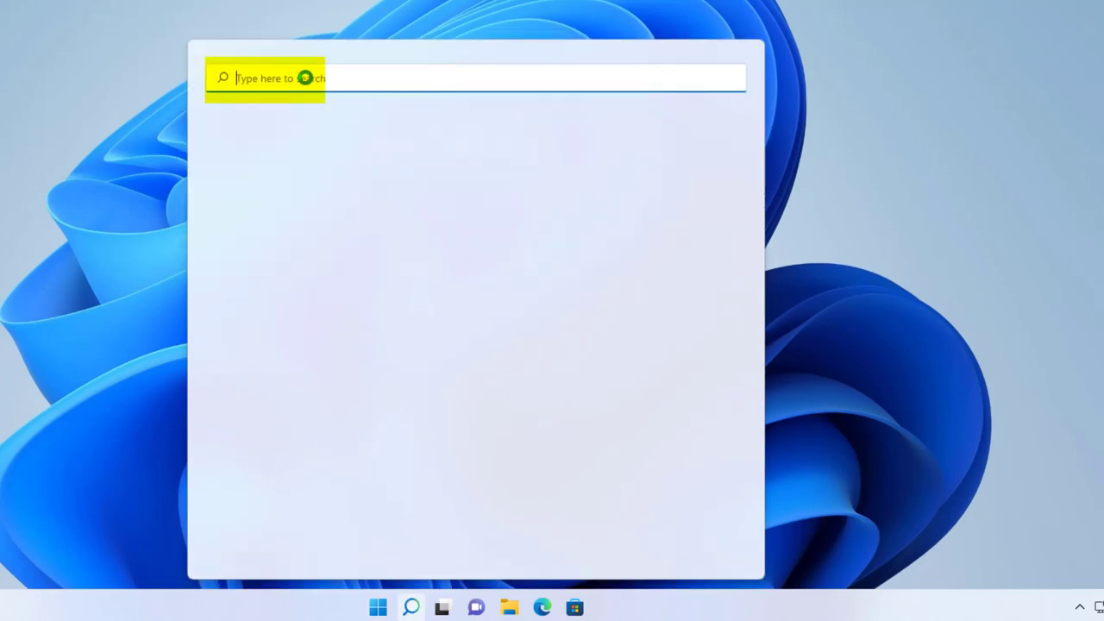
{"action": "type", "text": "shel"}
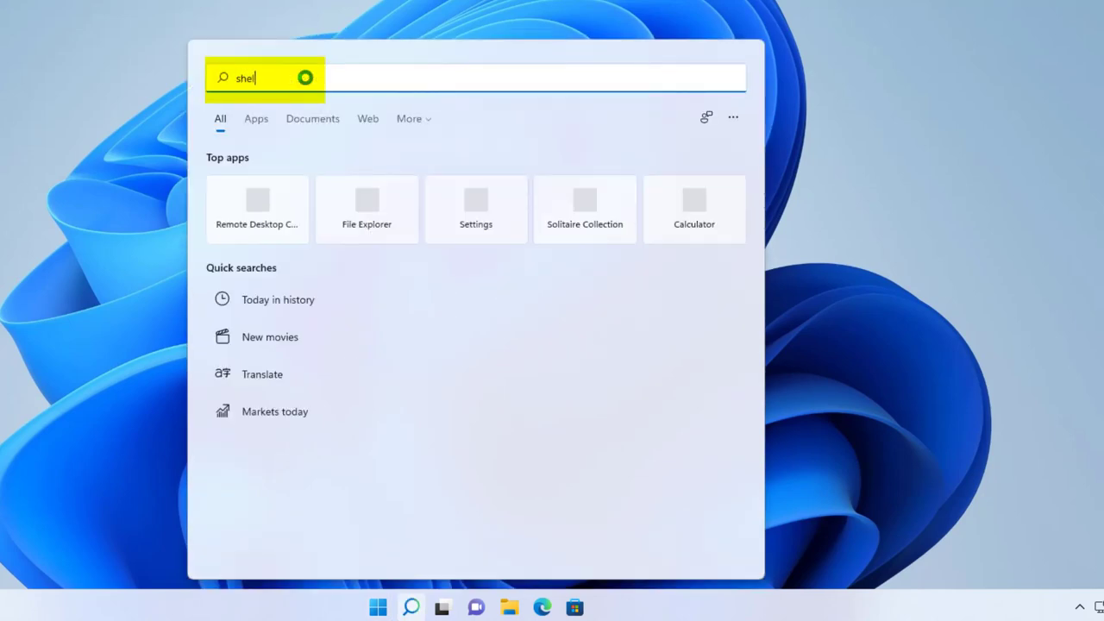
{"action": "type", "text": "l"}
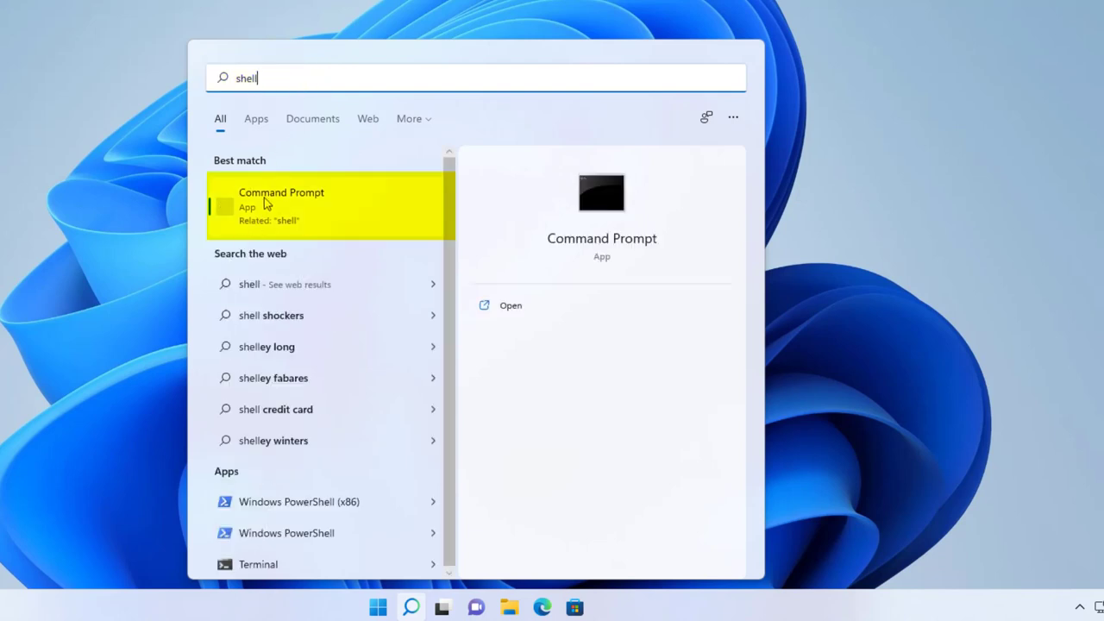
{"action": "left_click", "coordinate": [266, 202]}
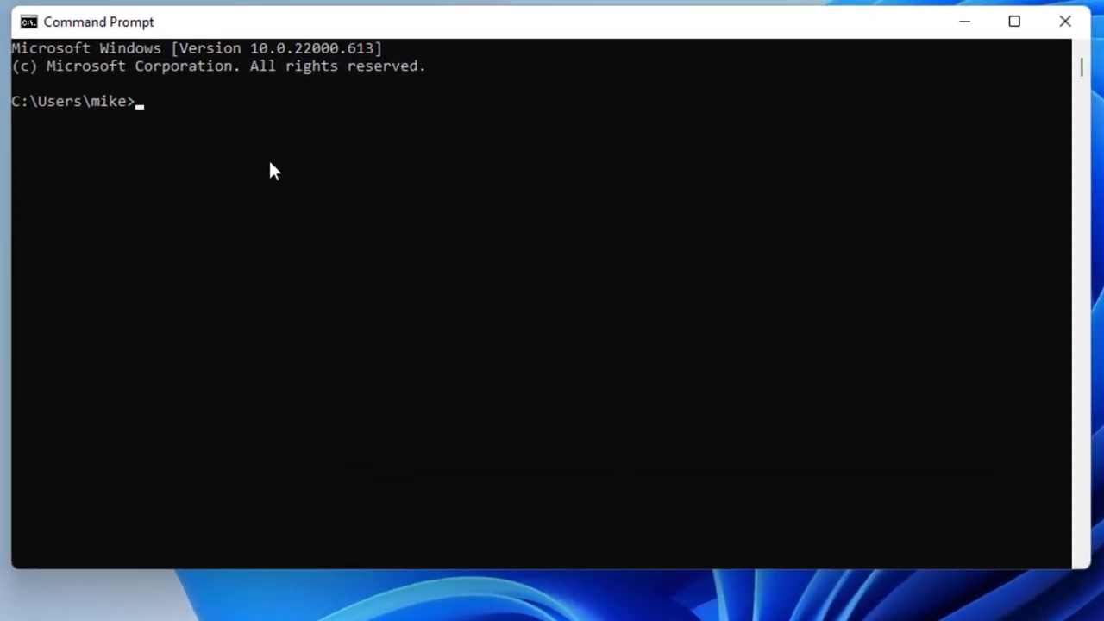
{"action": "type", "text": "ipconfig"}
{"action": "key", "text": "Return"}
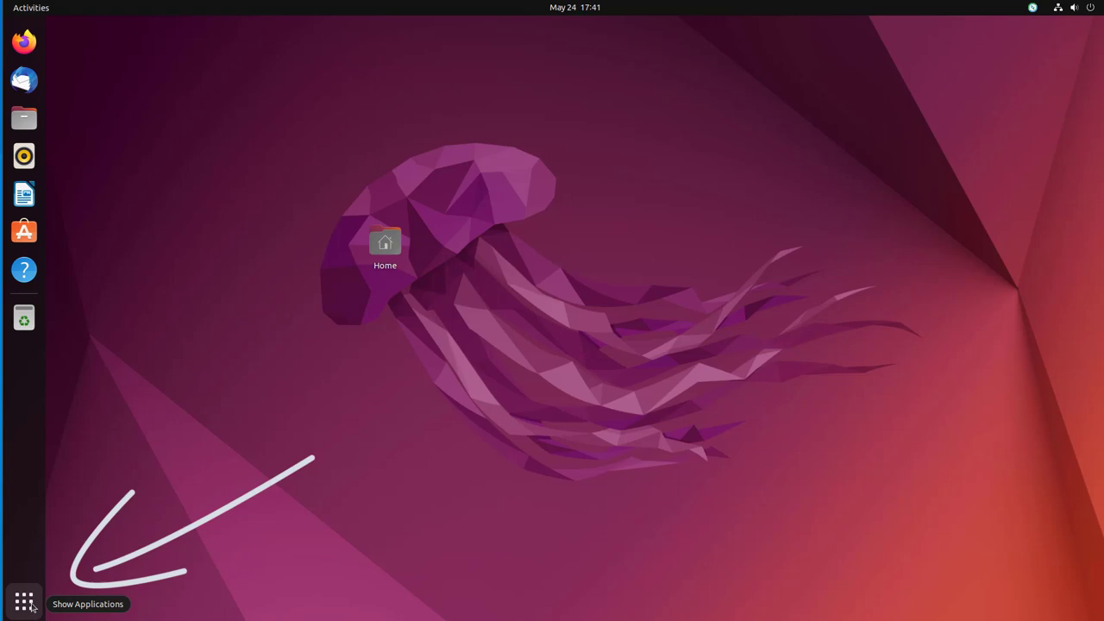
- Launch Remmina on the Ubuntu machine and add it to the dock favorites
{"action": "left_click", "coordinate": [31, 606]}
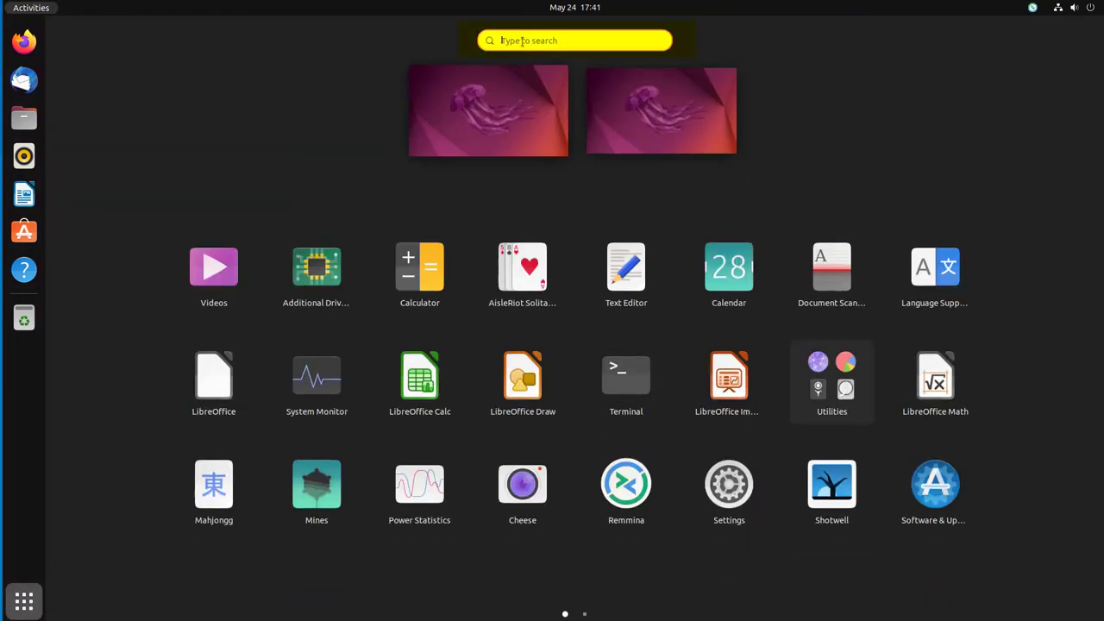
{"action": "type", "text": "Rem"}
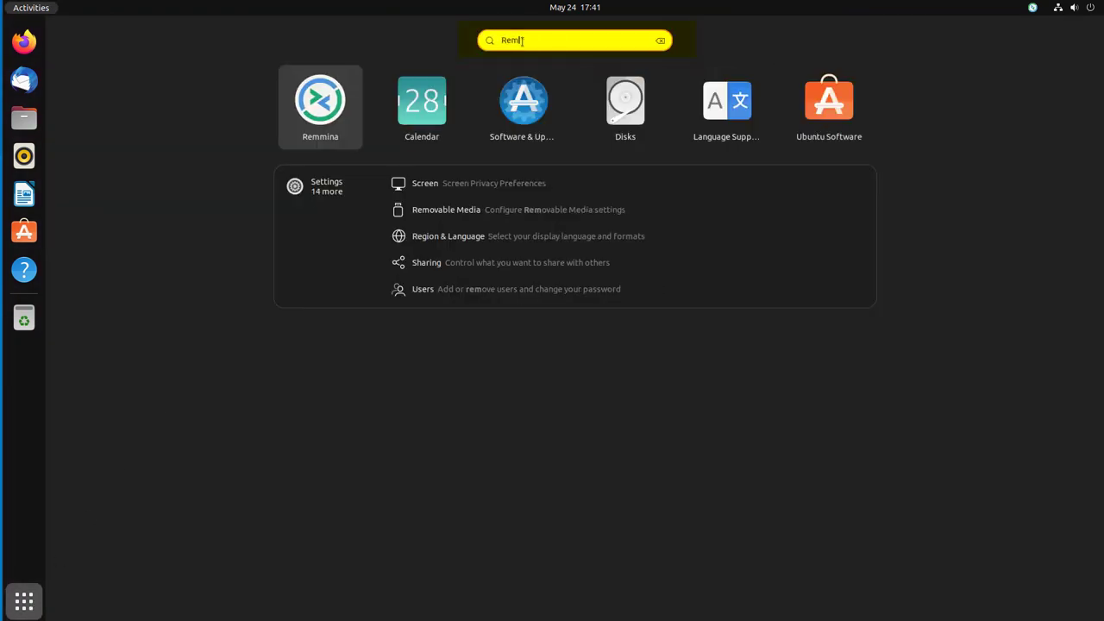
{"action": "type", "text": "mina"}
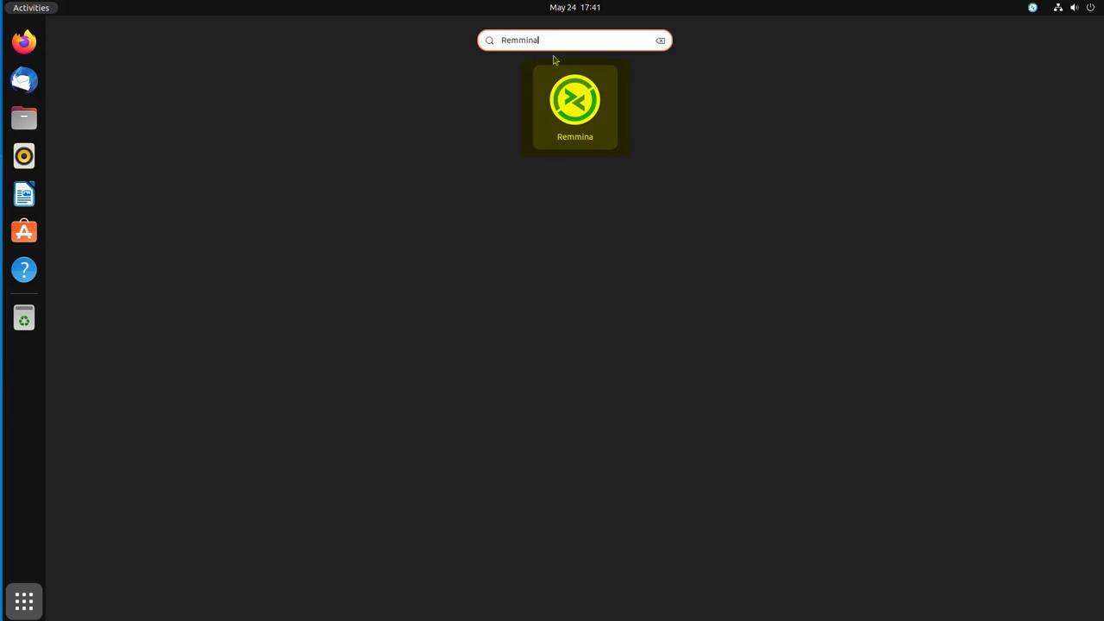
{"action": "left_click", "coordinate": [578, 110]}
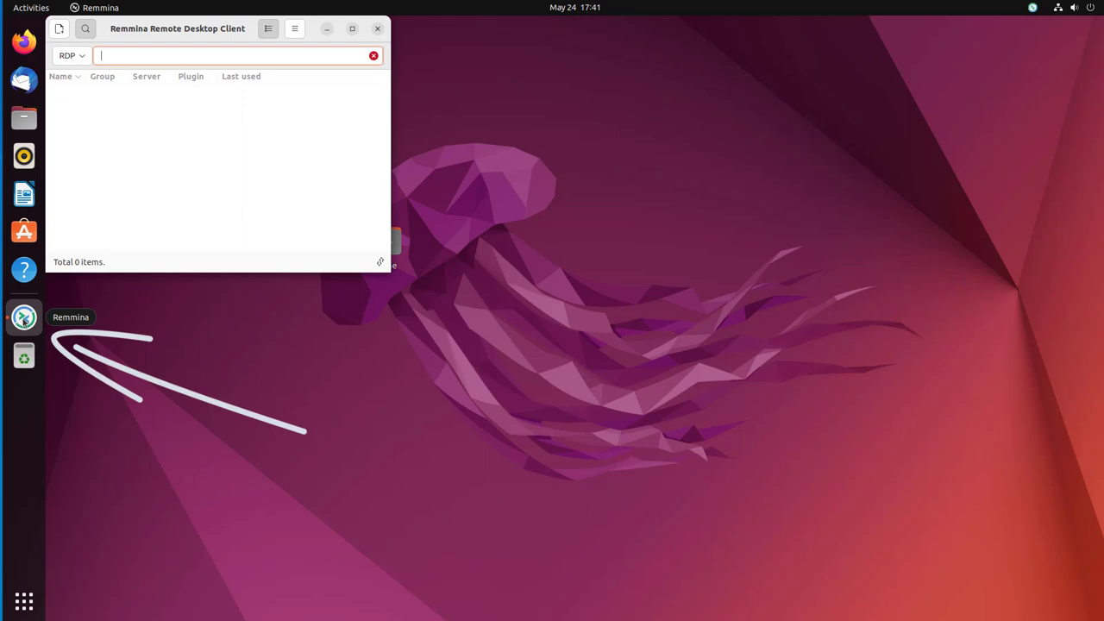
{"action": "right_click", "coordinate": [24, 319]}
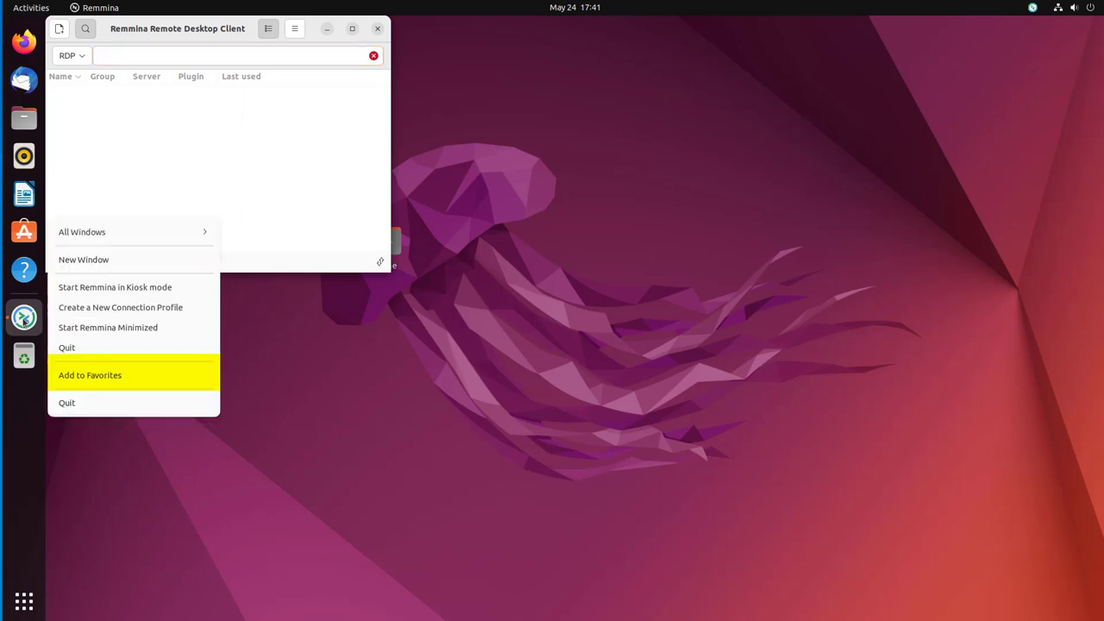
{"action": "left_click", "coordinate": [78, 376]}
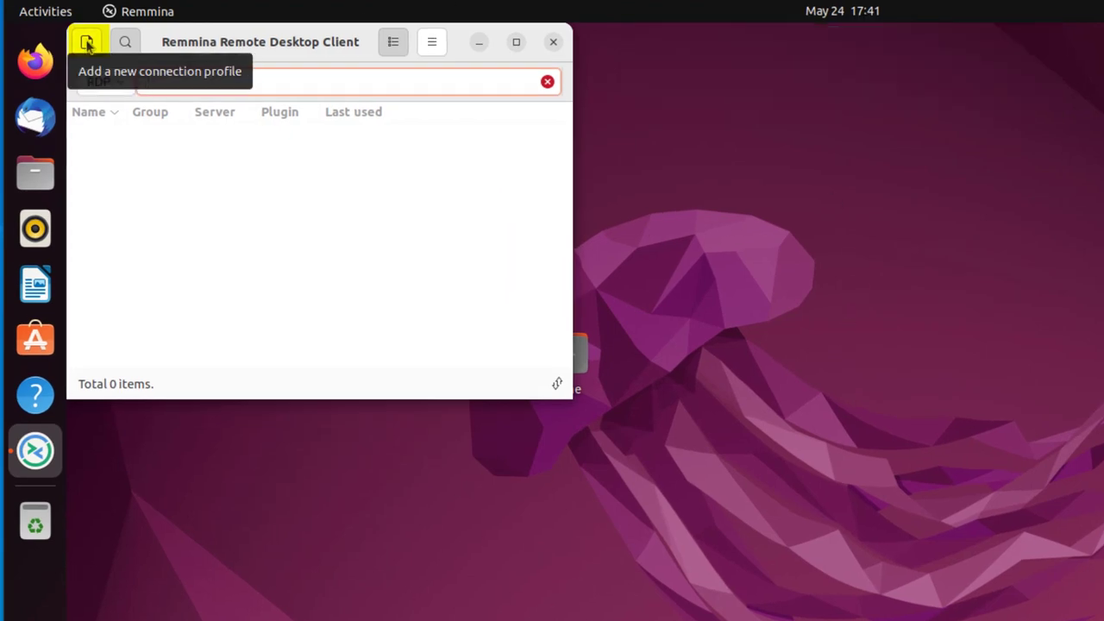
- Create a new Remmina connection profile named win11
{"action": "left_click", "coordinate": [87, 43]}
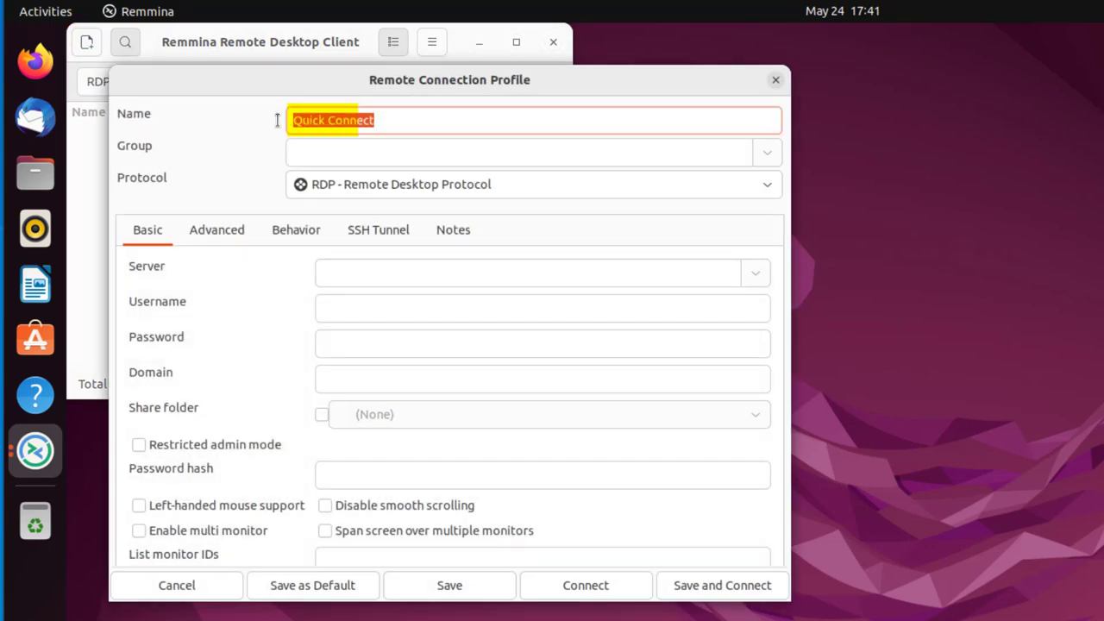
{"action": "type", "text": "win"}
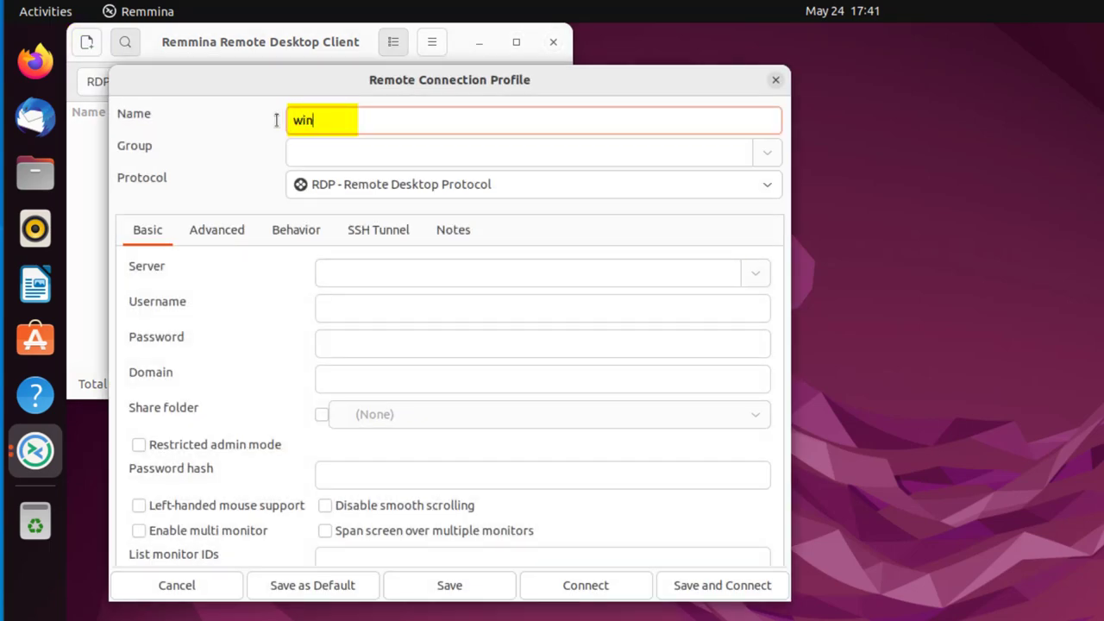
{"action": "type", "text": "11"}
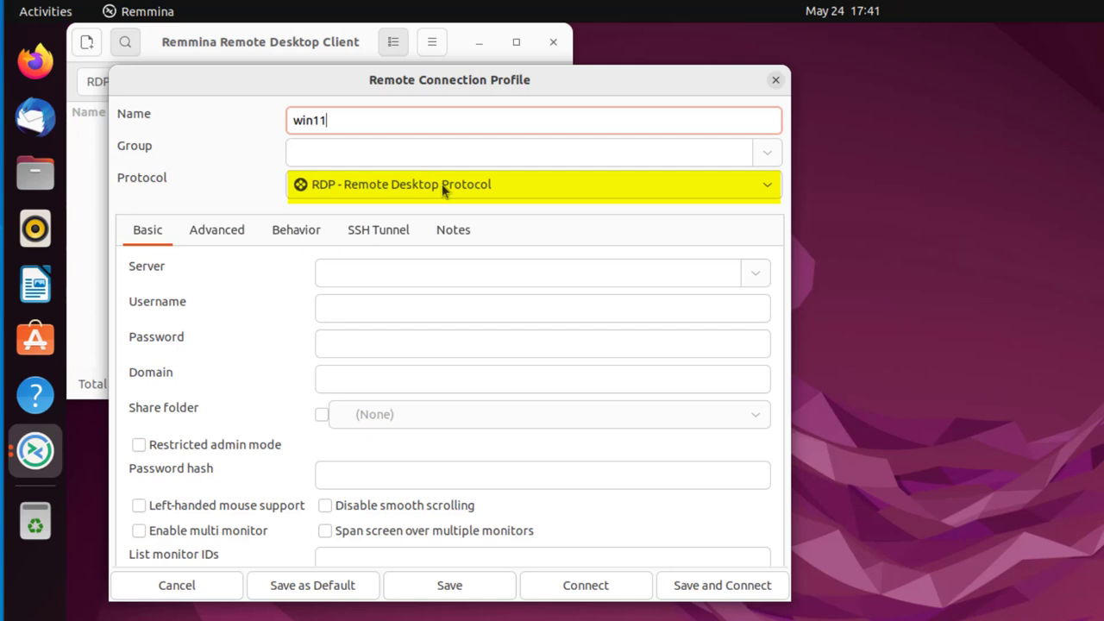
- Set the profile's server to 192.168.1.14 and enter the Windows account's username and password
{"action": "left_click", "coordinate": [344, 274]}
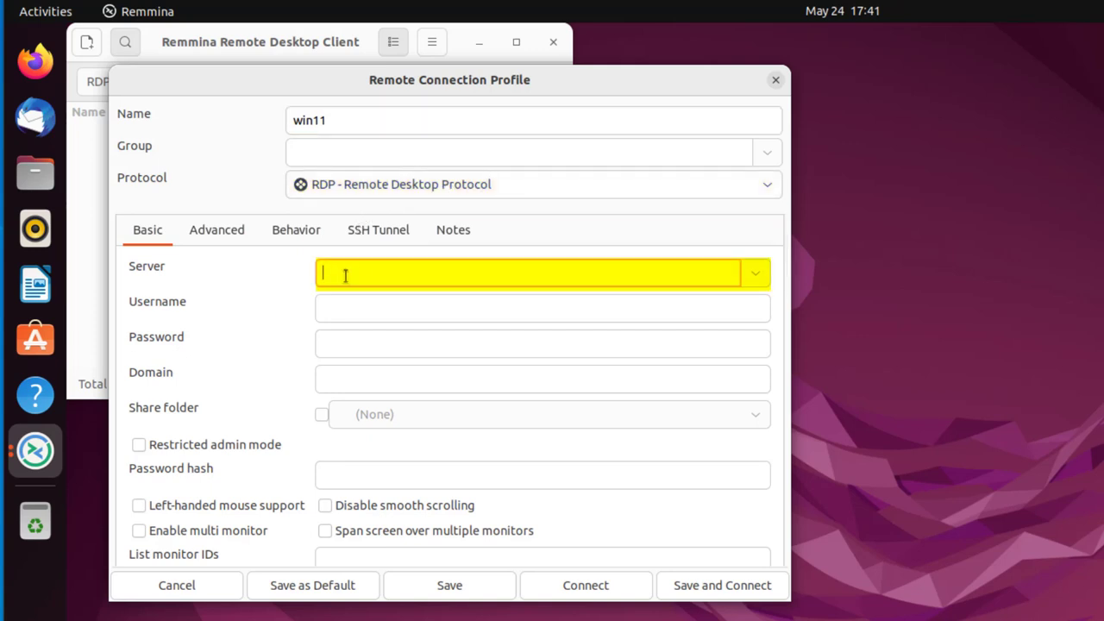
{"action": "type", "text": "192.168.1.14"}
{"action": "left_click", "coordinate": [376, 302]}
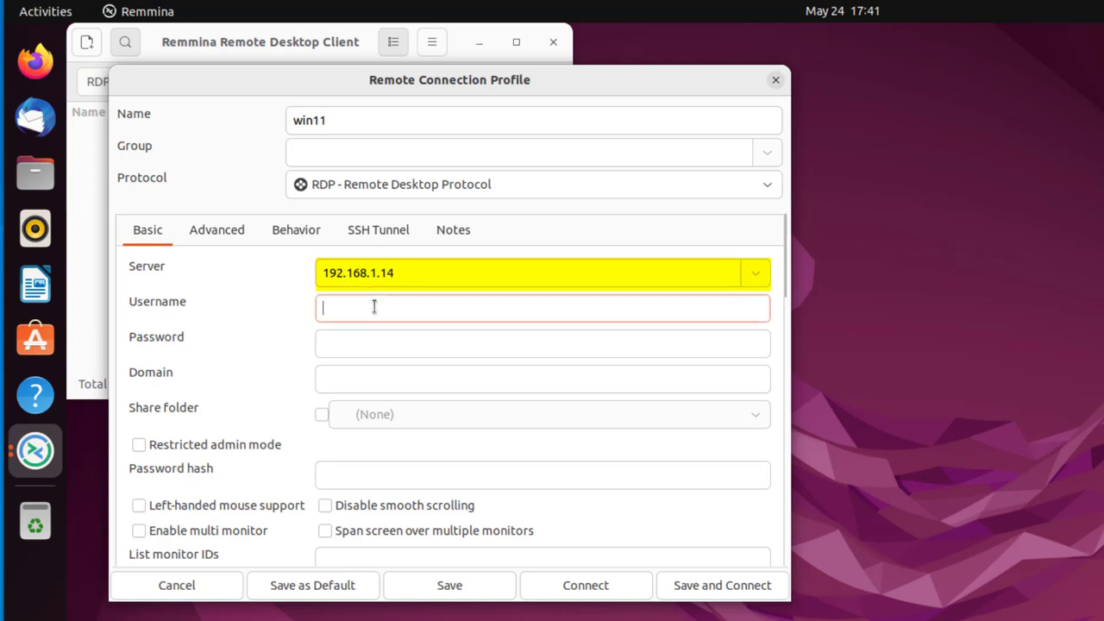
{"action": "type", "text": "mike"}
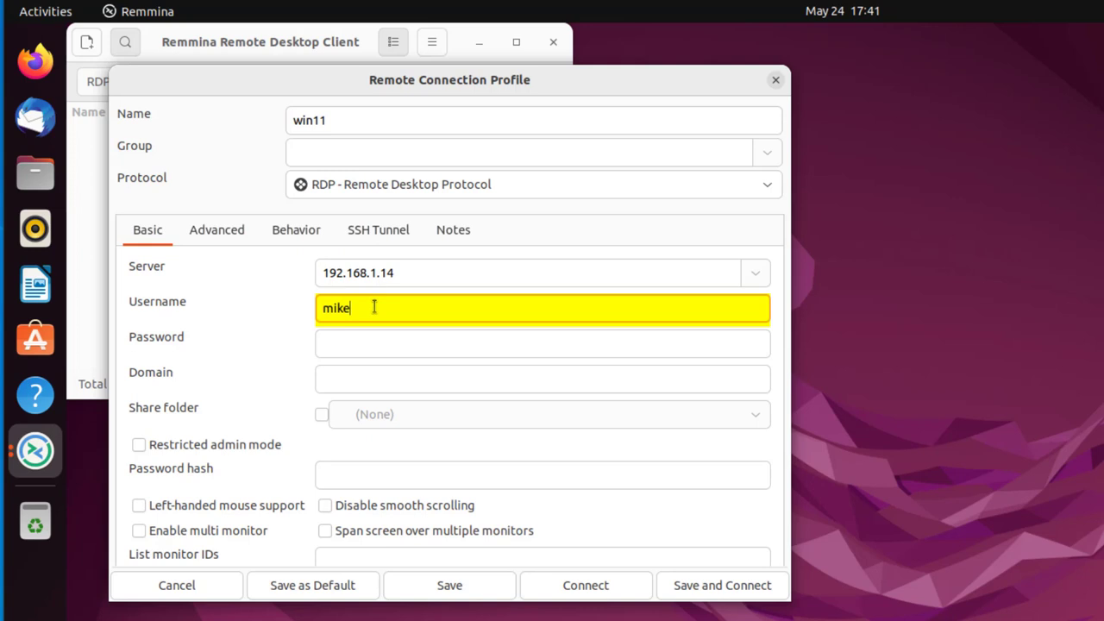
{"action": "left_click", "coordinate": [374, 342]}
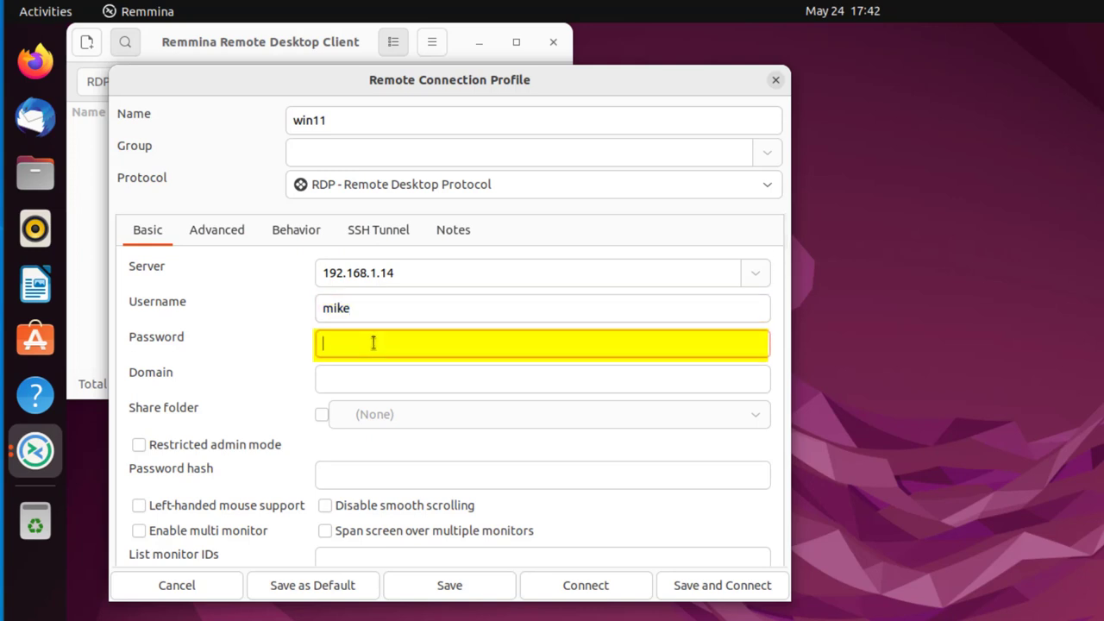
{"action": "type", "text": "••••••"}
- Set the connection profile's resolution to use the client resolution
{"action": "left_click_drag", "start_coordinate": [783, 278], "coordinate": [707, 346]}
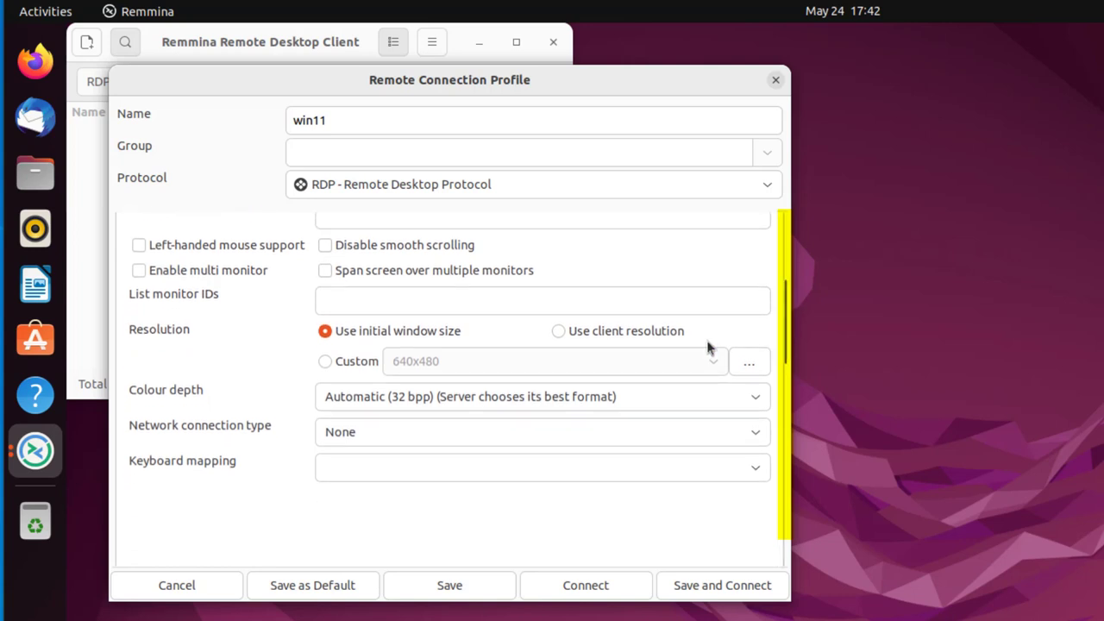
{"action": "left_click", "coordinate": [562, 334]}
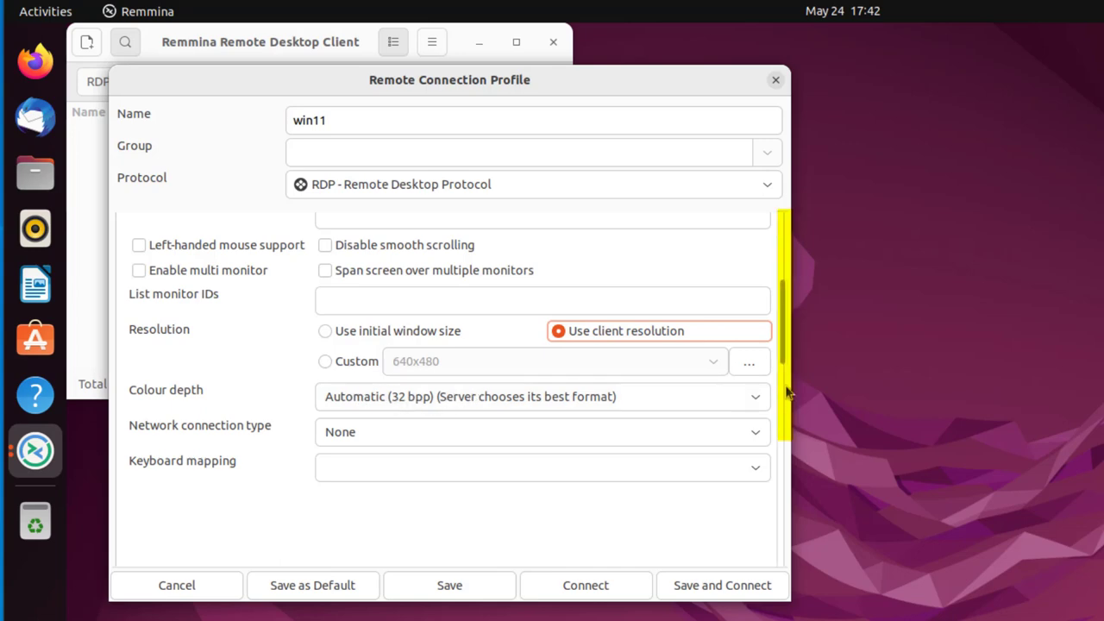
{"action": "left_click_drag", "start_coordinate": [785, 362], "coordinate": [785, 229]}
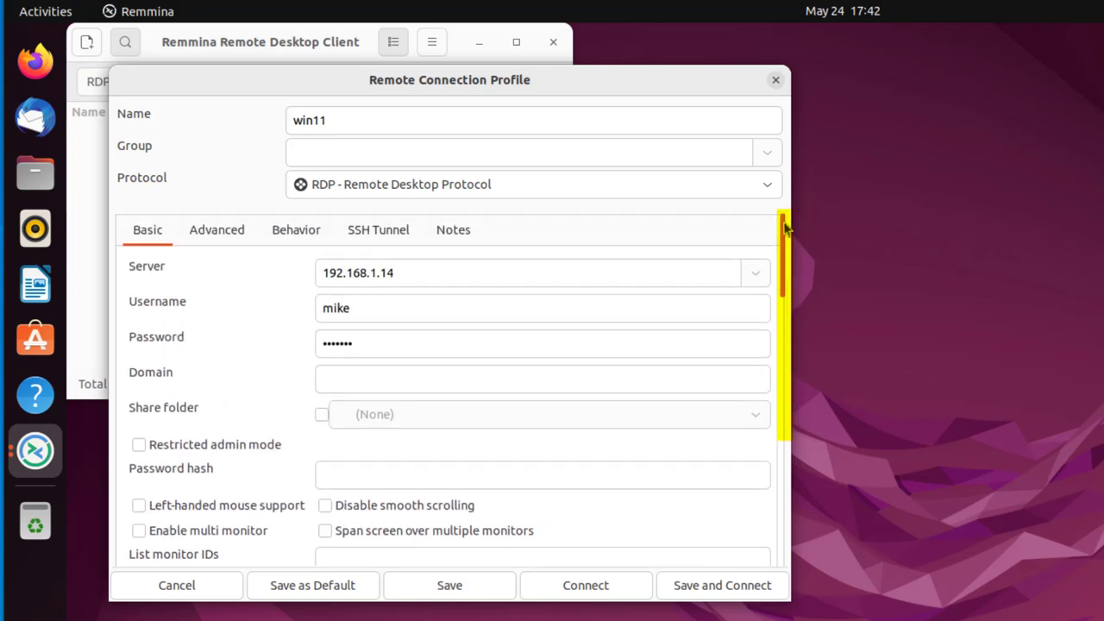
- Set the profile's audio output mode to Remote in the advanced settings and look through the remaining options
{"action": "left_click", "coordinate": [220, 235]}
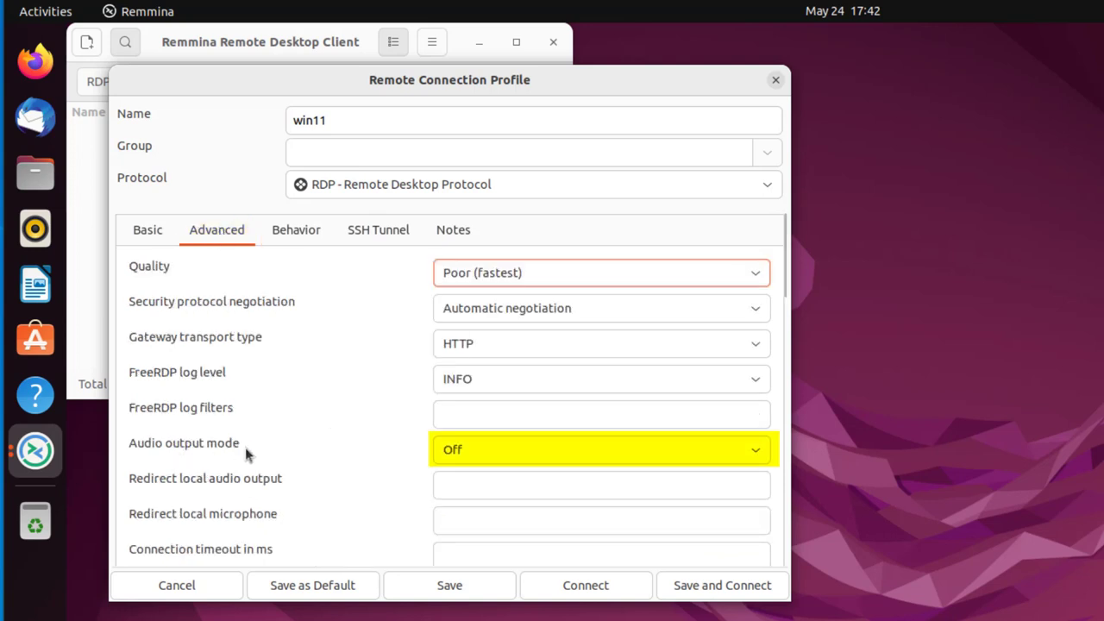
{"action": "left_click", "coordinate": [756, 456]}
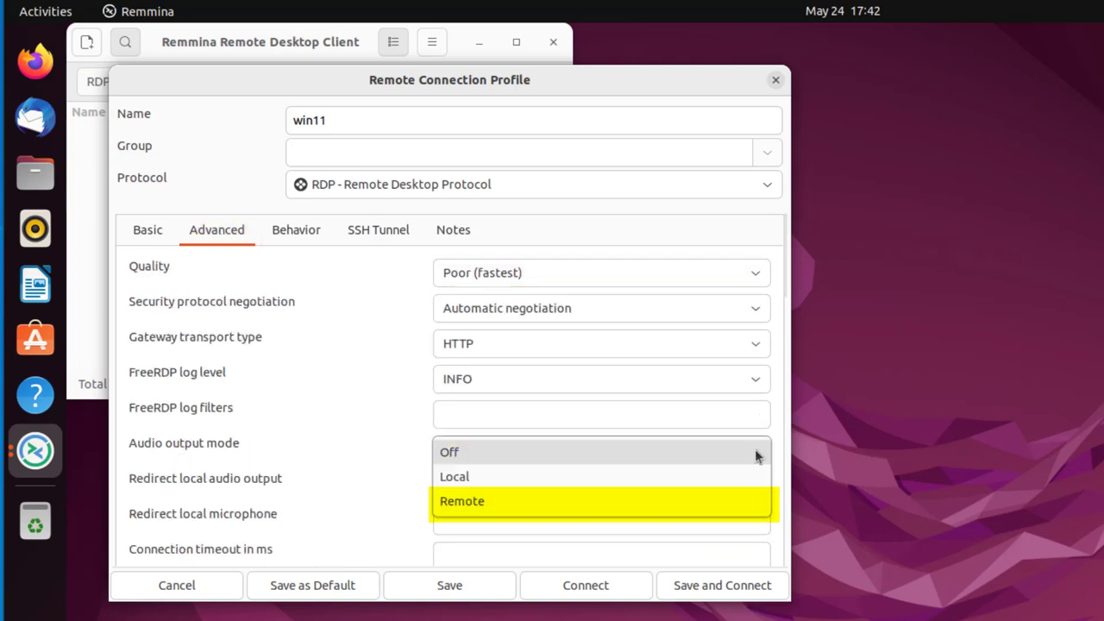
{"action": "left_click", "coordinate": [452, 509]}
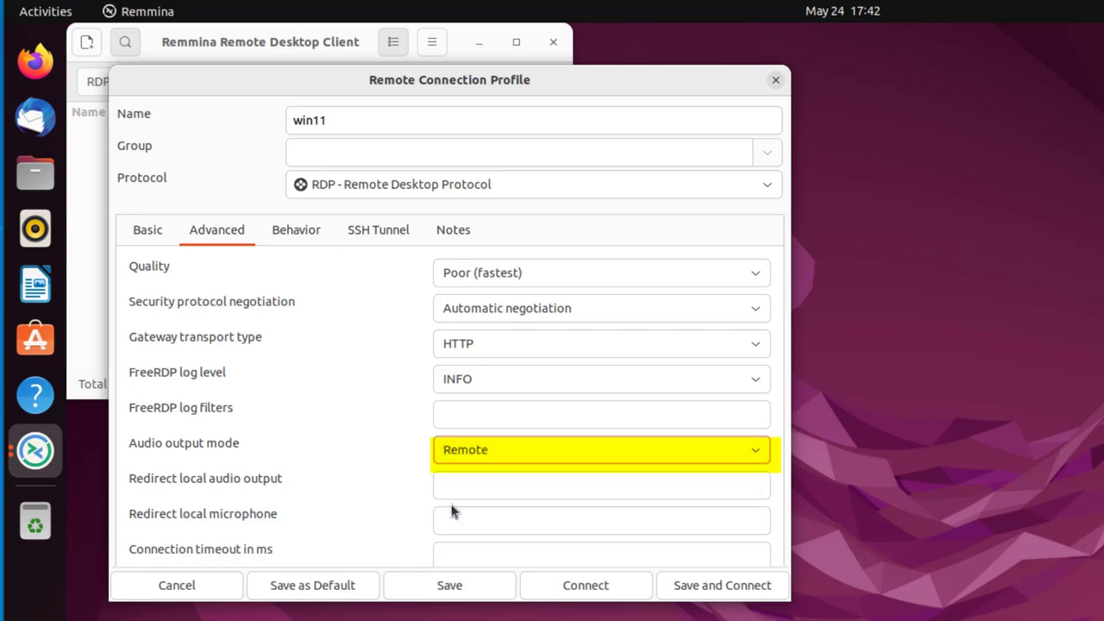
{"action": "left_click_drag", "start_coordinate": [786, 274], "coordinate": [782, 579]}
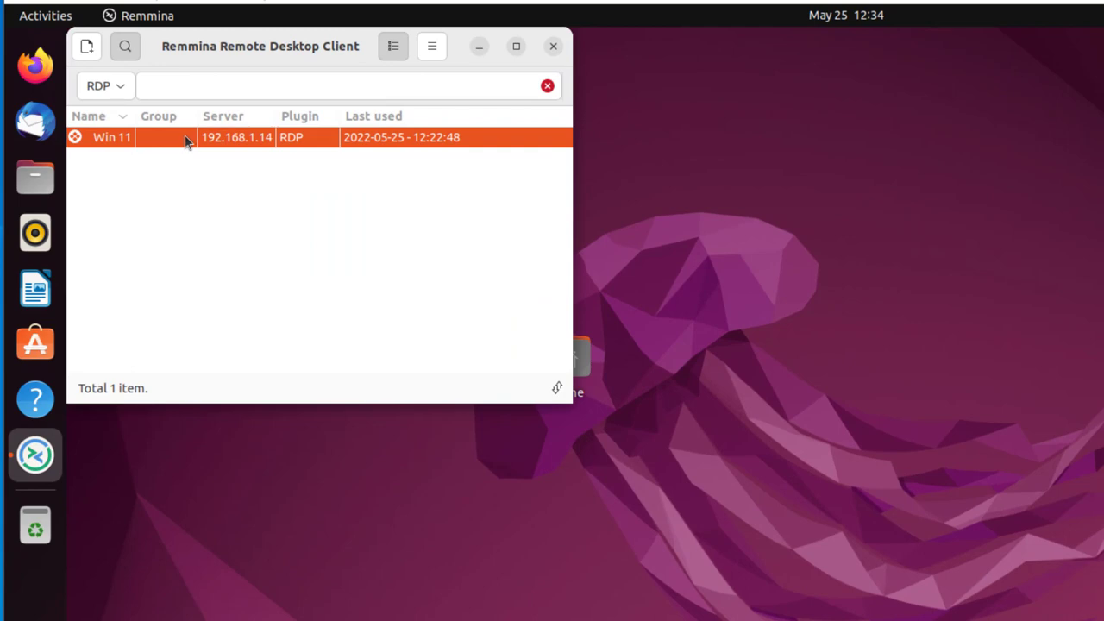
- Connect to the Windows 11 computer with the saved Win 11 profile and accept the changed certificate
{"action": "right_click", "coordinate": [185, 140]}
{"action": "left_click", "coordinate": [233, 147]}
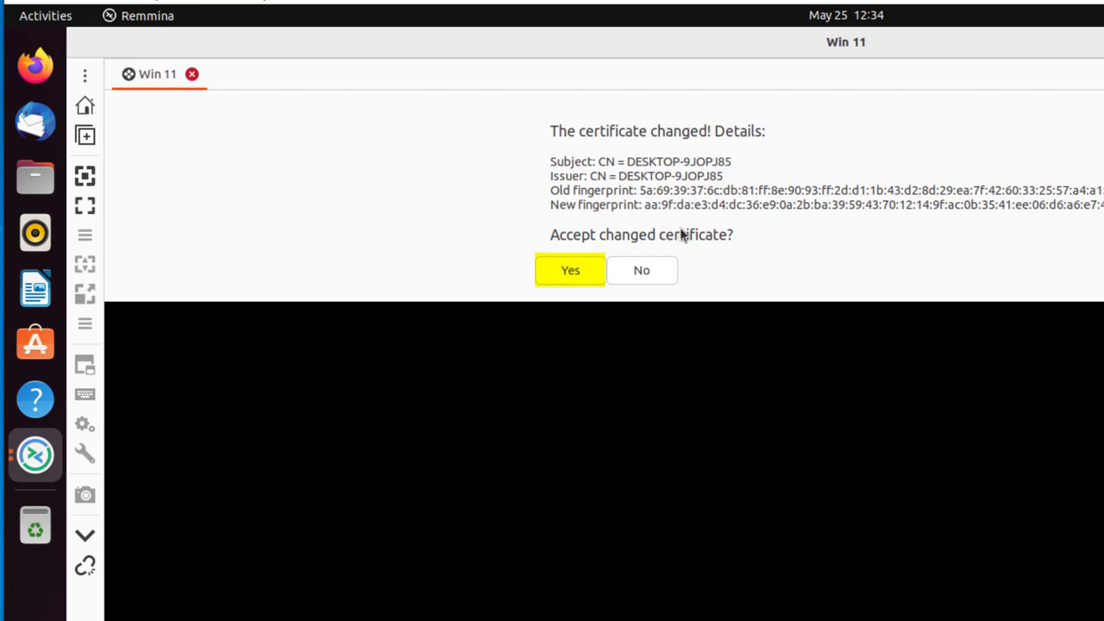
{"action": "left_click", "coordinate": [584, 271]}
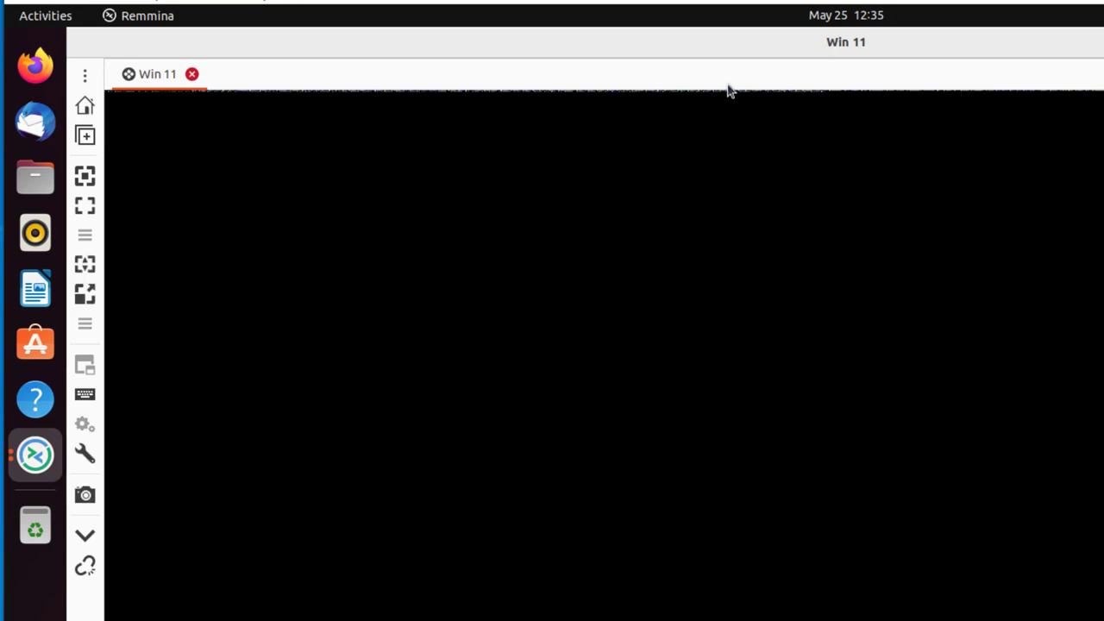
- Show the Win 11 remote session in full screen and check that the Windows Start menu opens and closes
{"action": "left_click", "coordinate": [85, 205]}
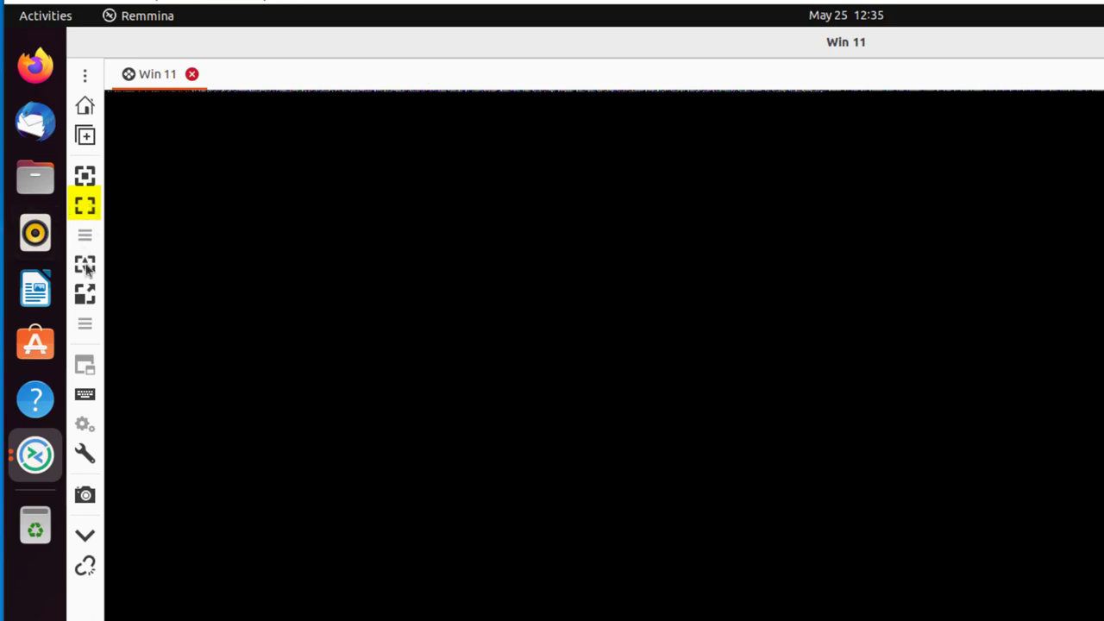
{"action": "left_click", "coordinate": [85, 206]}
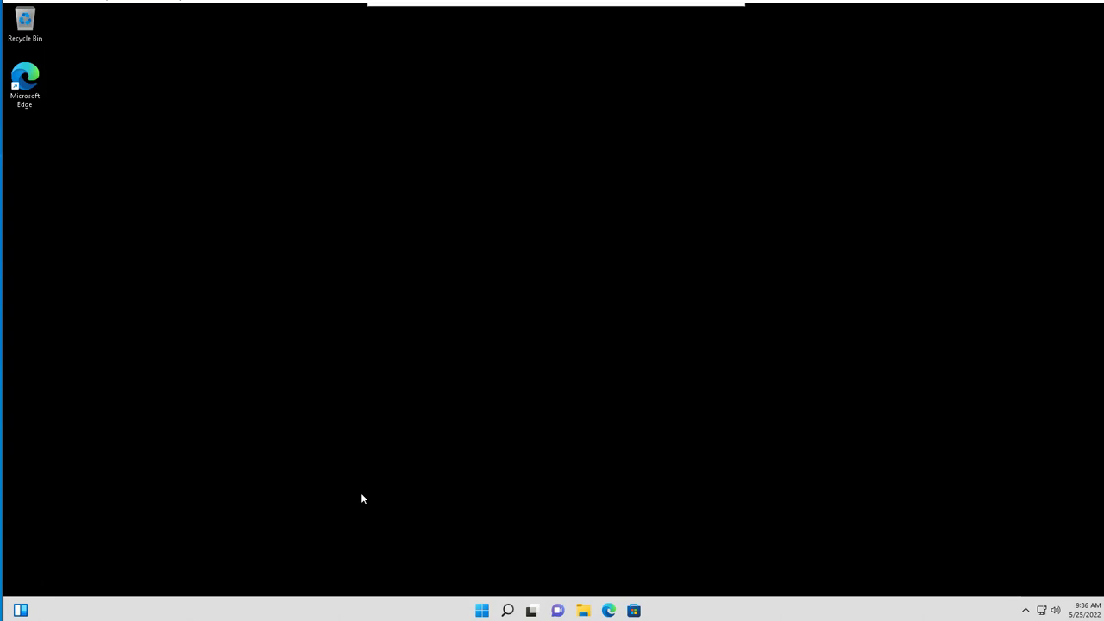
{"action": "left_click", "coordinate": [482, 611]}
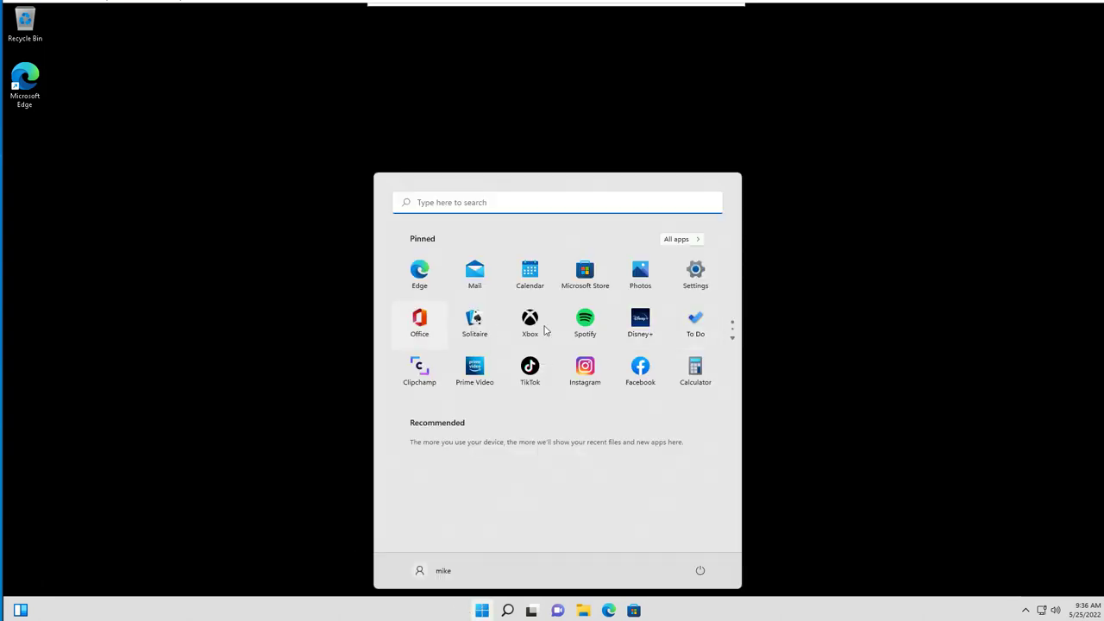
{"action": "left_click", "coordinate": [858, 251]}
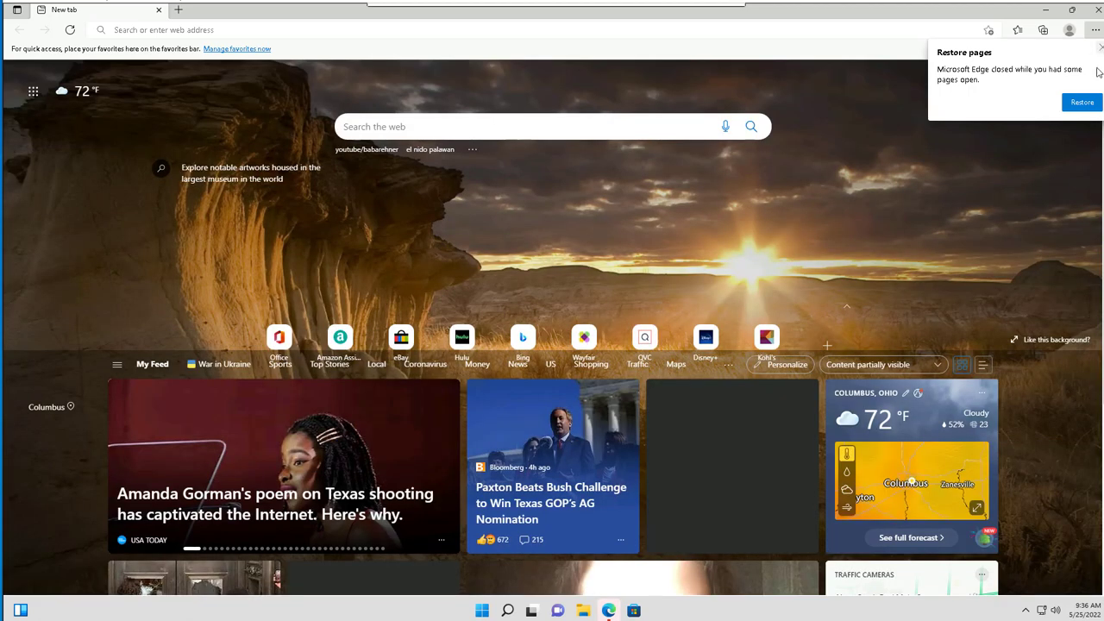
- Dismiss the Restore pages prompt in the remote Edge browser and search for the suggested youtube/babarehner
{"action": "left_click", "coordinate": [1100, 49]}
{"action": "left_click", "coordinate": [184, 28]}
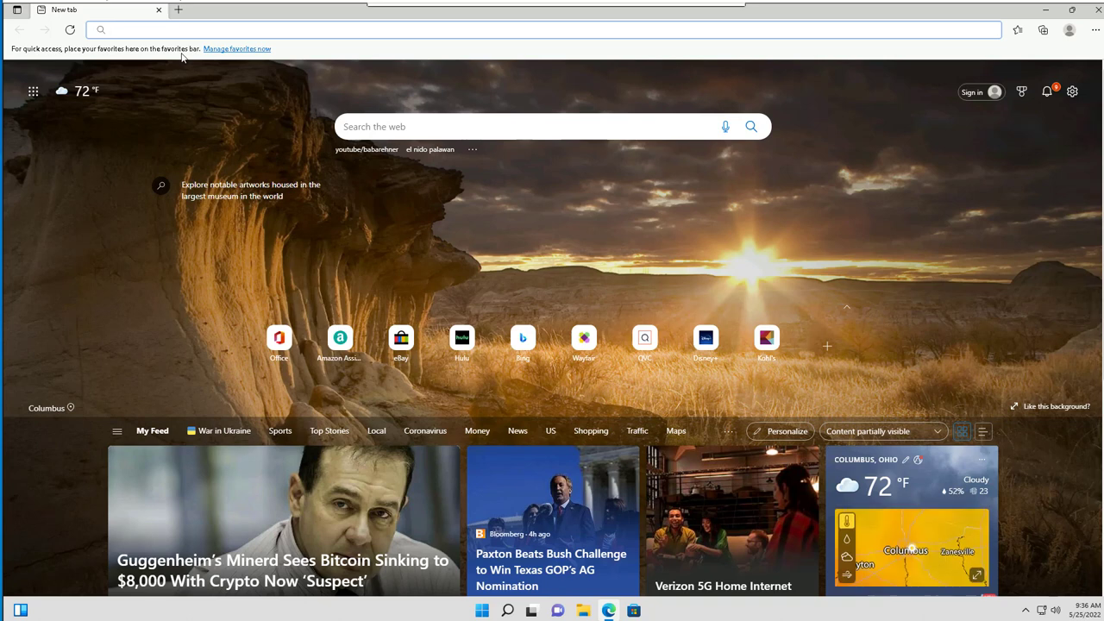
{"action": "type", "text": "yout"}
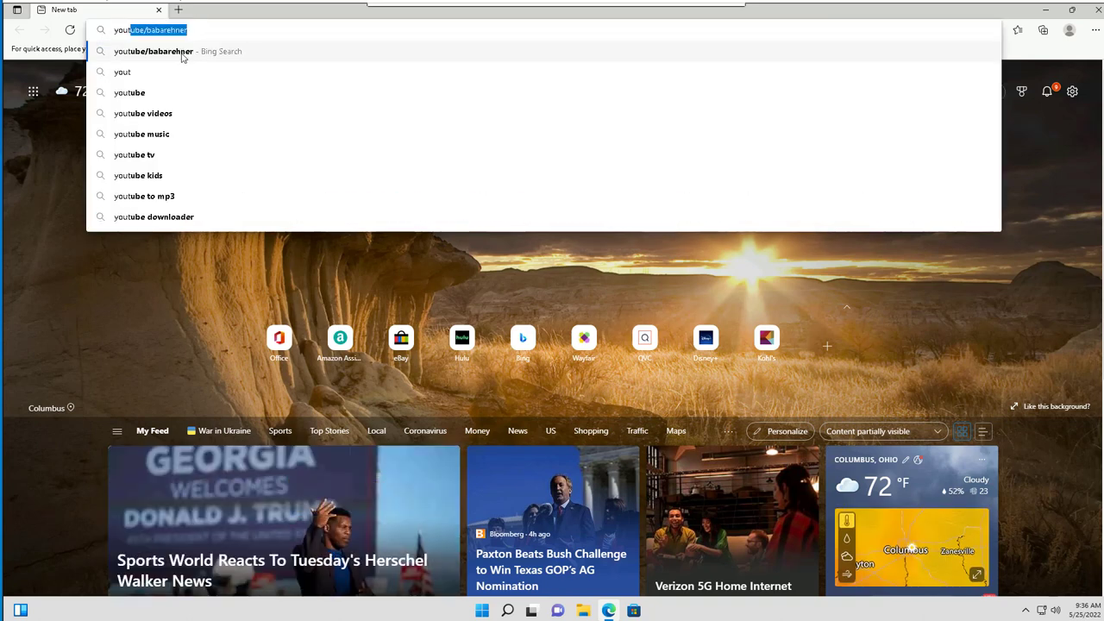
{"action": "type", "text": "be"}
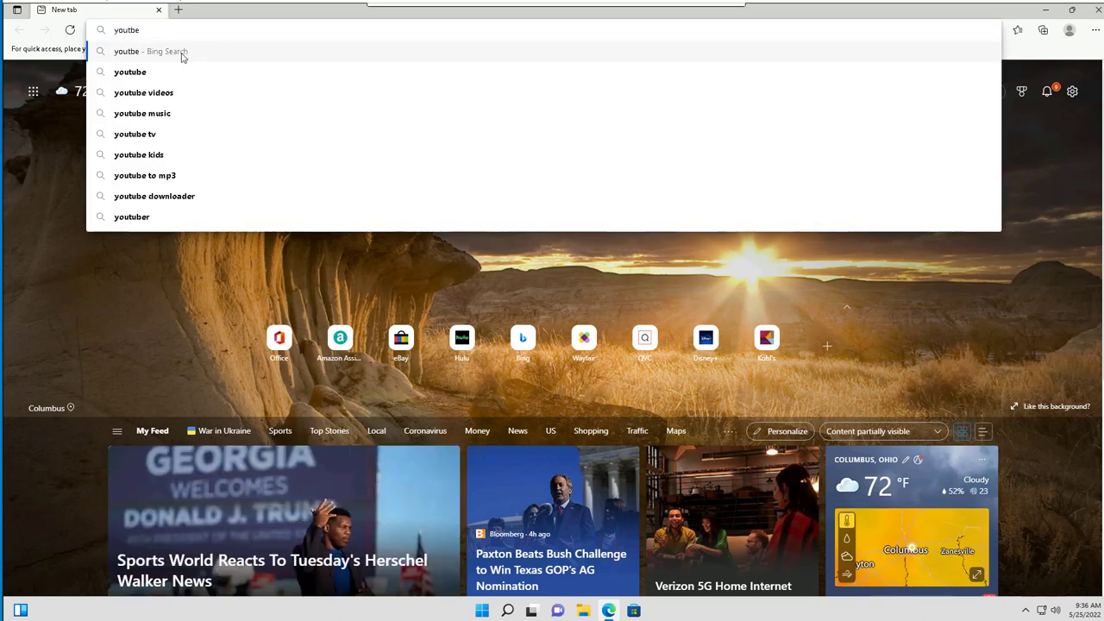
{"action": "key", "text": "BackSpace"}
{"action": "key", "text": "BackSpace"}
{"action": "key", "text": "BackSpace"}
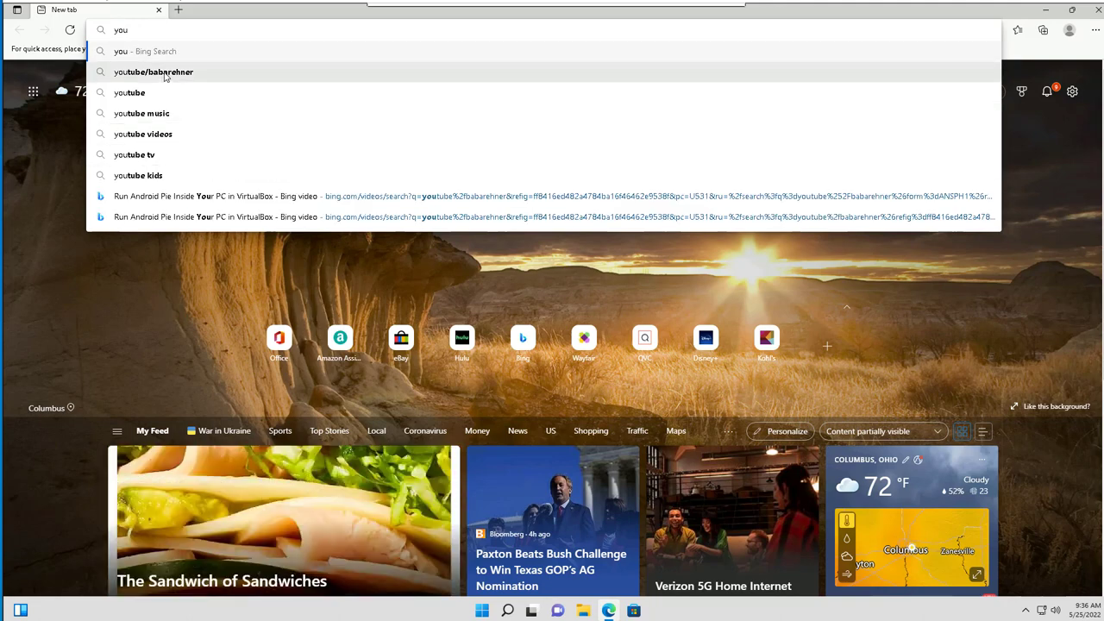
{"action": "left_click", "coordinate": [165, 74]}
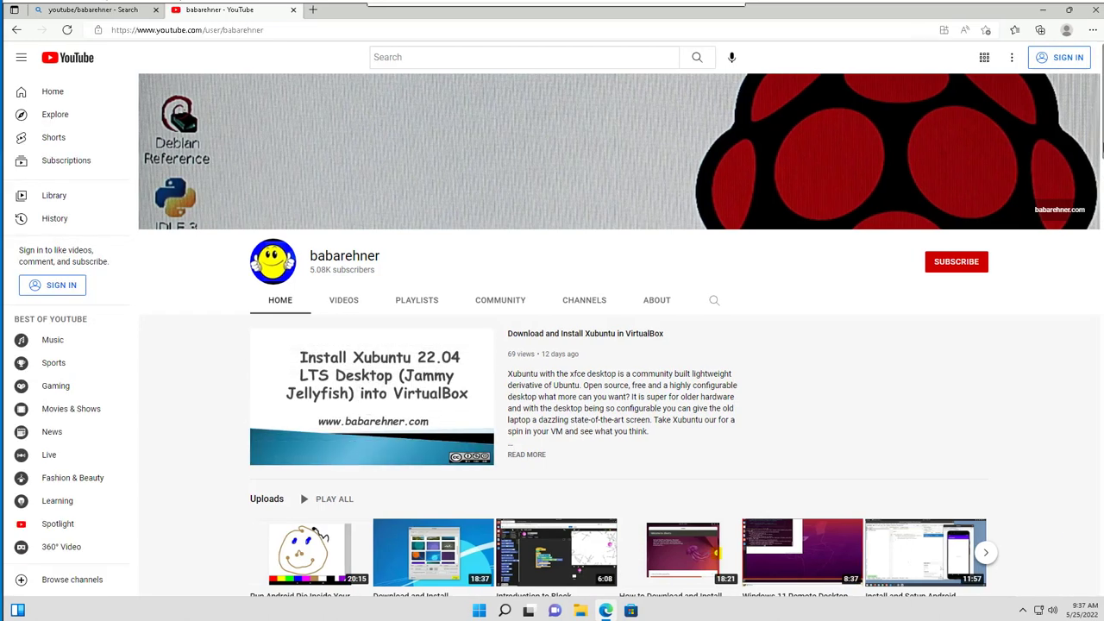
- Look over the babarehner YouTube channel's home page and its featured video to test the remote session's sound
{"action": "scroll", "coordinate": [487, 332], "scroll_direction": "down", "scroll_amount": 1}
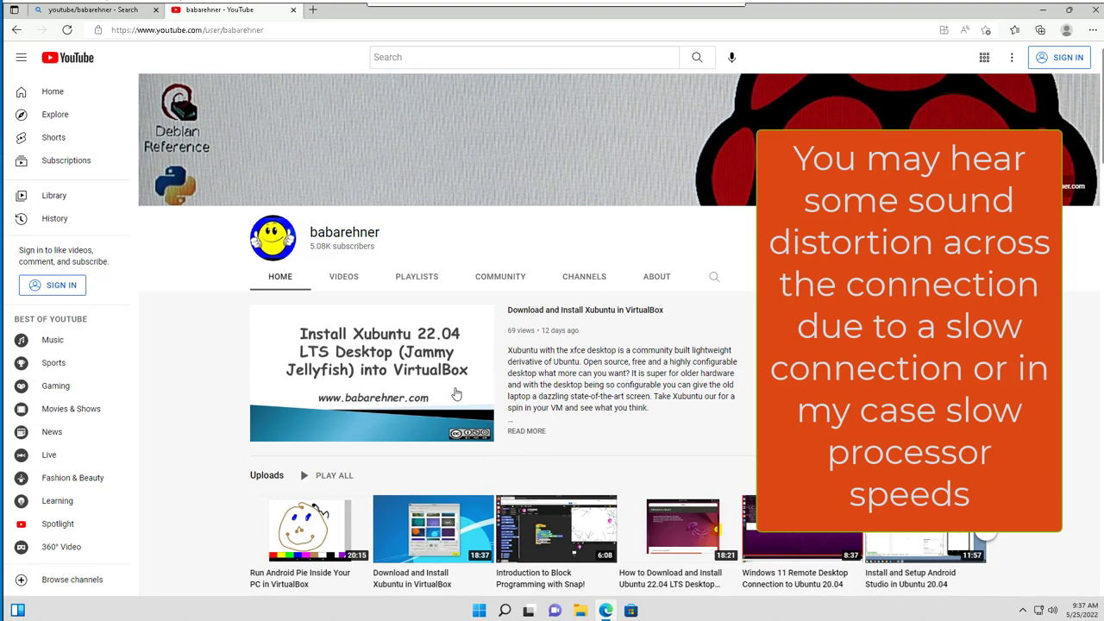
{"action": "scroll", "coordinate": [552, 345], "scroll_direction": "down", "scroll_amount": 2}
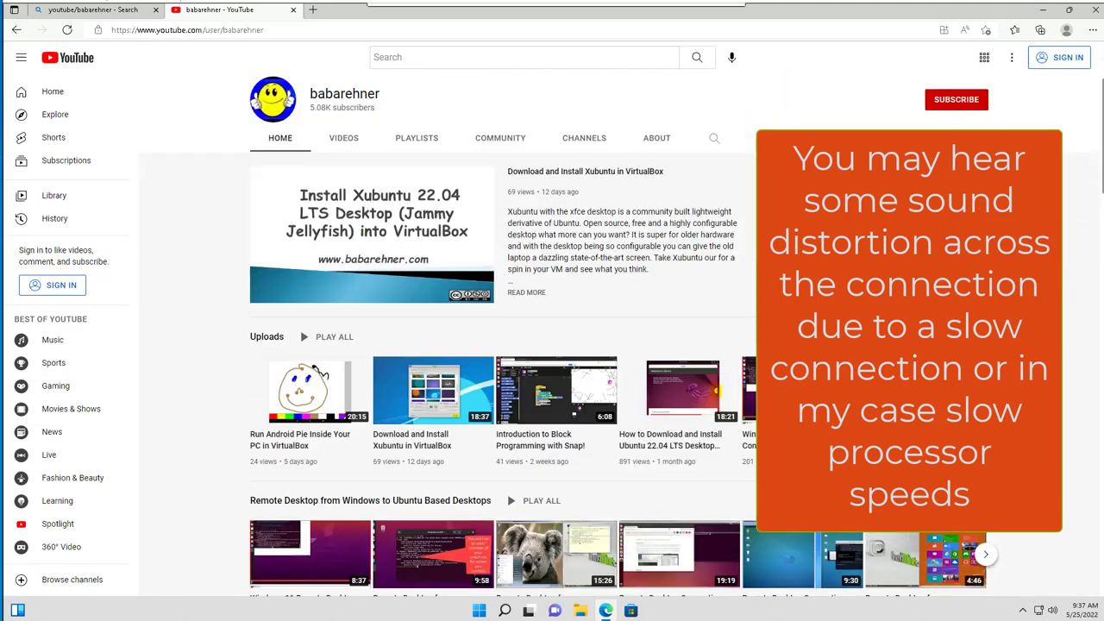
{"action": "scroll", "coordinate": [1101, 172], "scroll_direction": "up", "scroll_amount": 1}
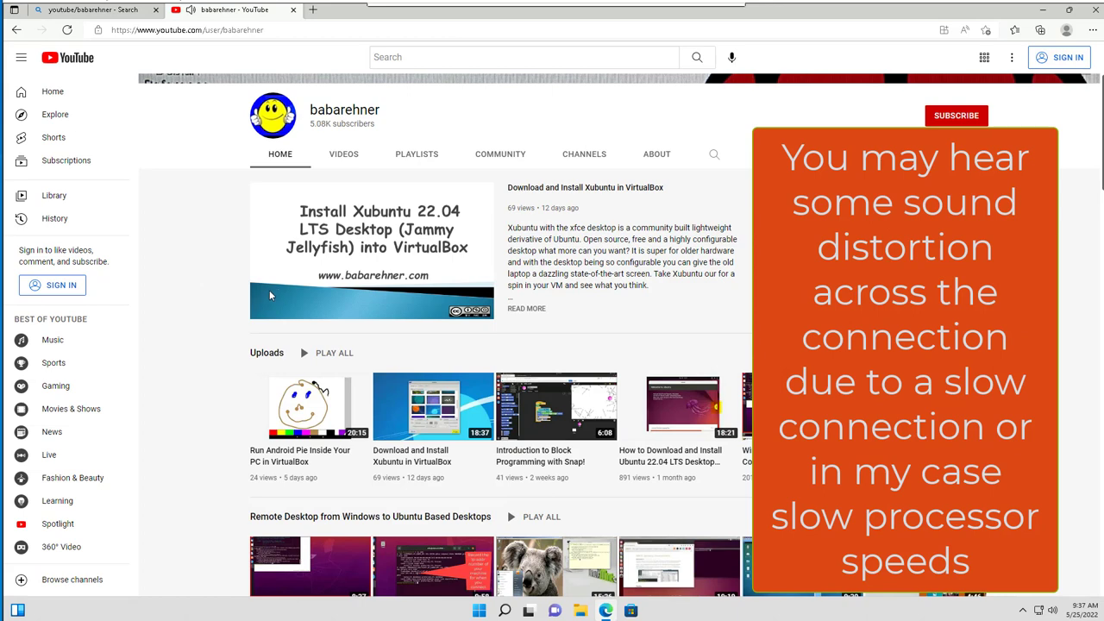
{"action": "scroll", "coordinate": [313, 302], "scroll_direction": "up", "scroll_amount": 2}
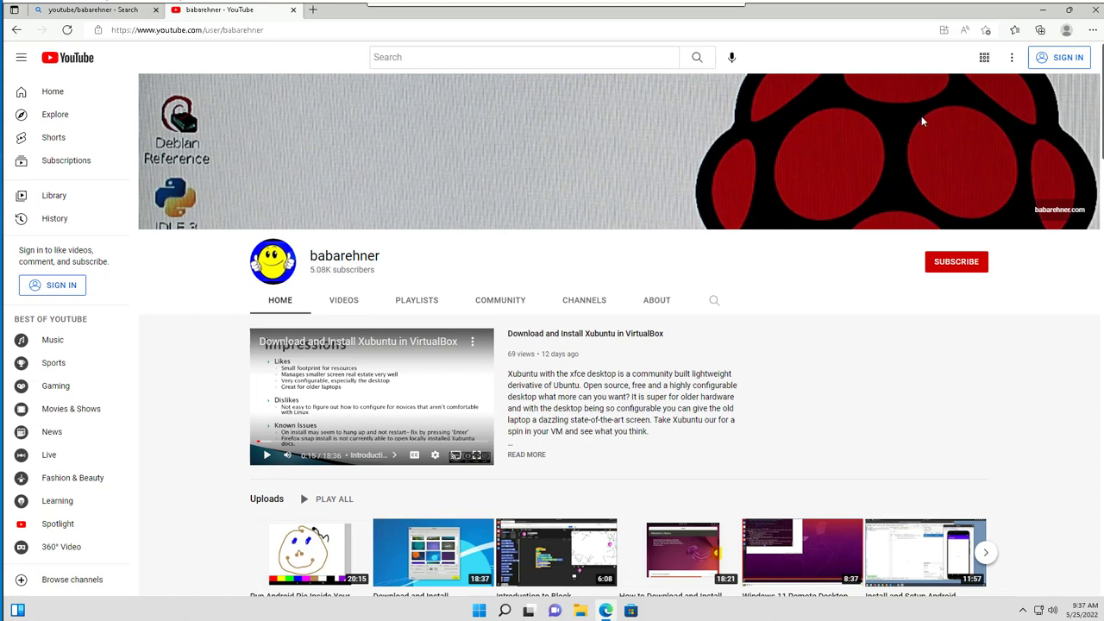
- Close the browser on the remote Windows desktop and disconnect the Win 11 session
{"action": "left_click", "coordinate": [1095, 12]}
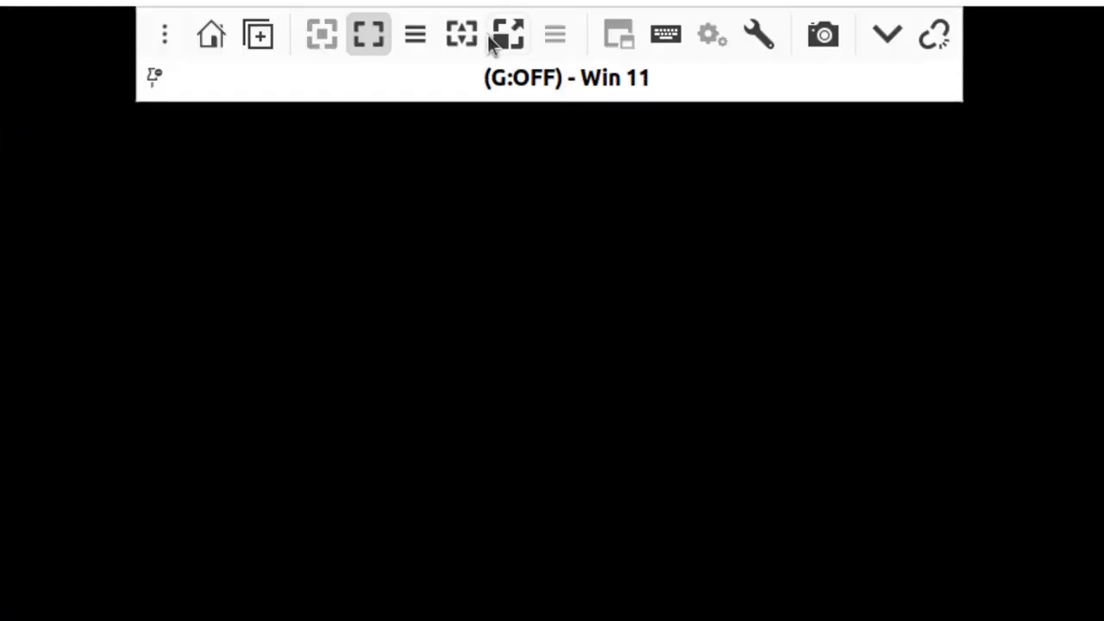
{"action": "left_click", "coordinate": [935, 39]}
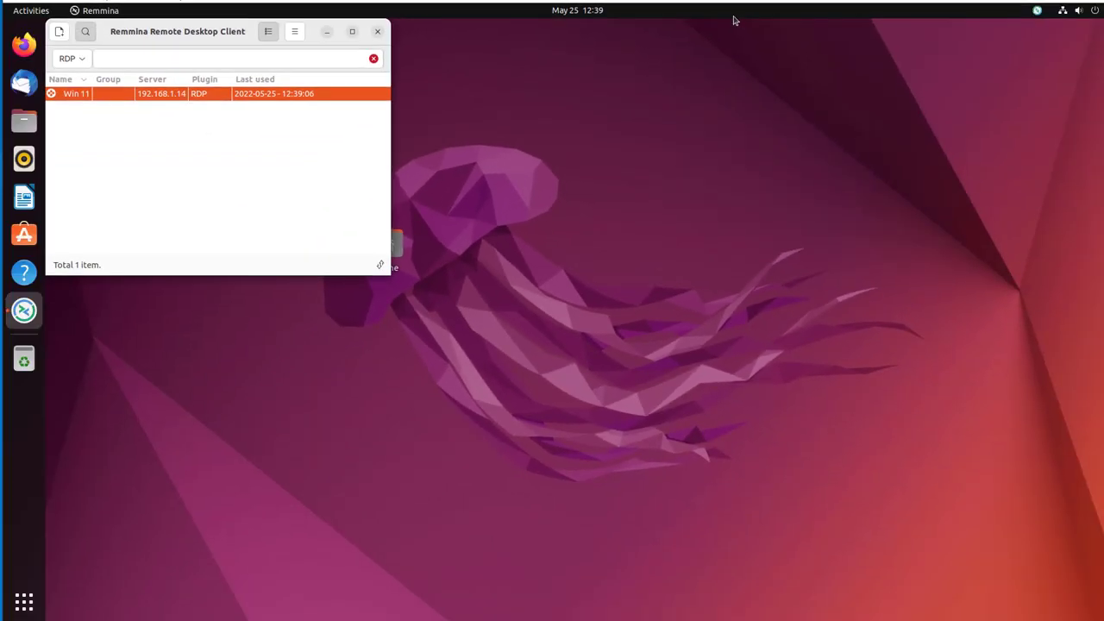
{"action": "left_click", "coordinate": [576, 139]}
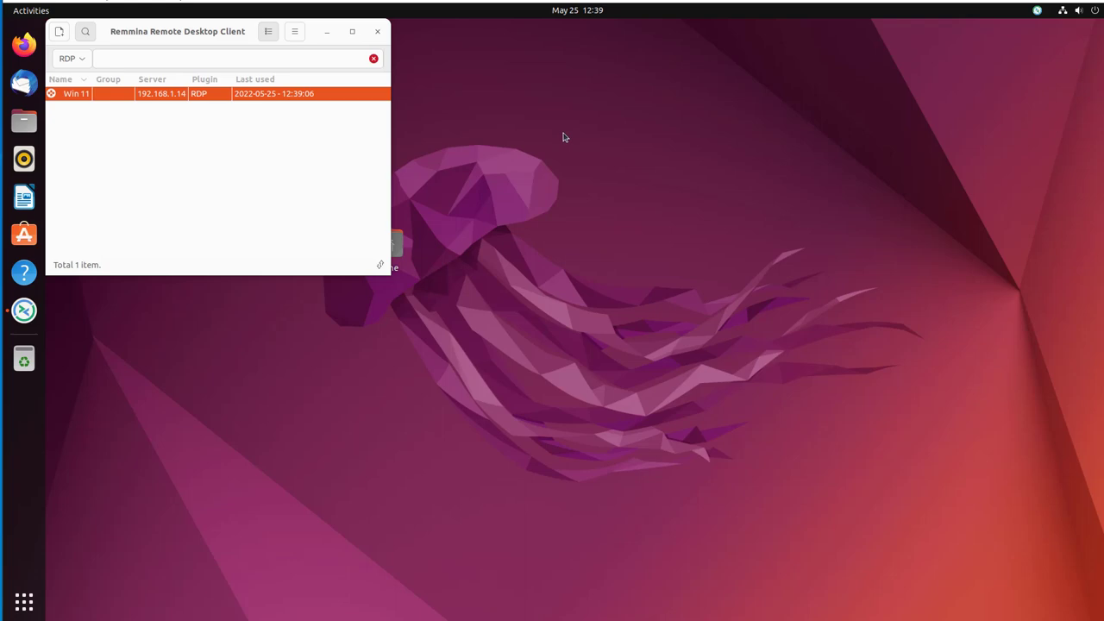